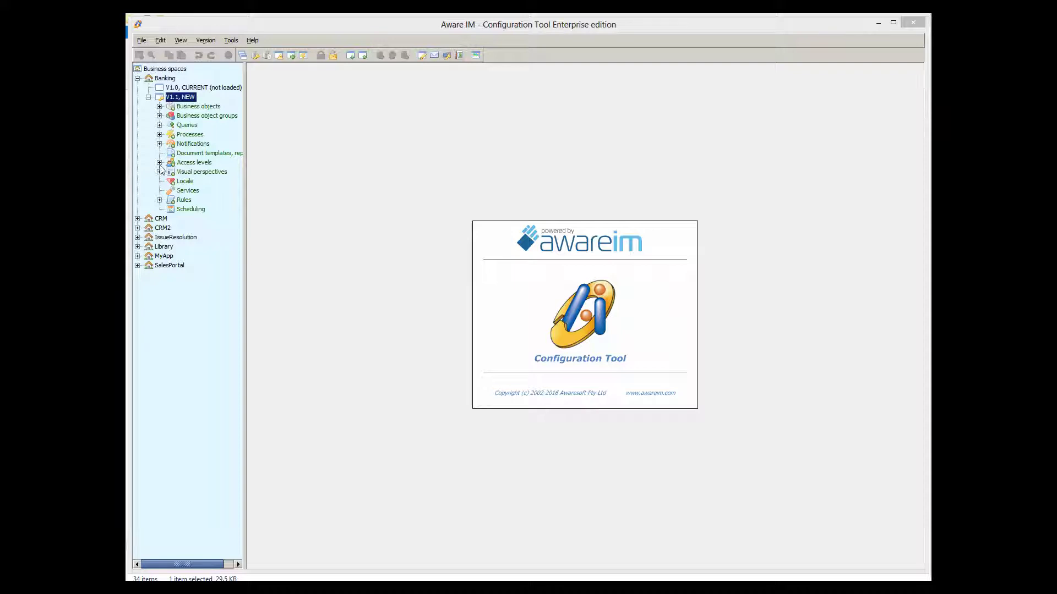
Step: Expand Access levels and Business objects under Banking V1.1 to show Administrator, Guest and the business objects
left_click(159, 163)
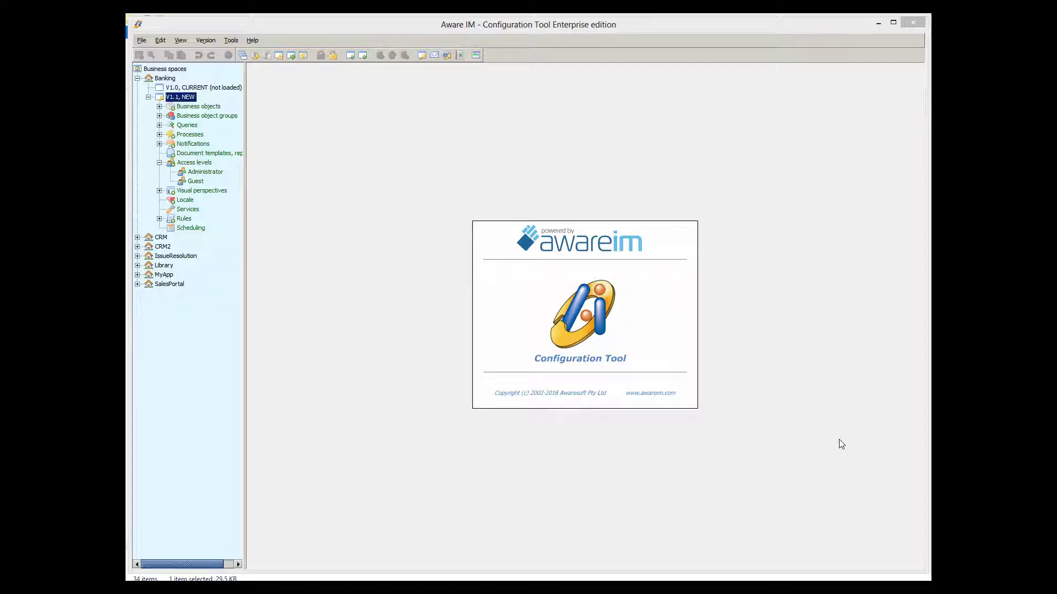
left_click(162, 110)
left_click(159, 106)
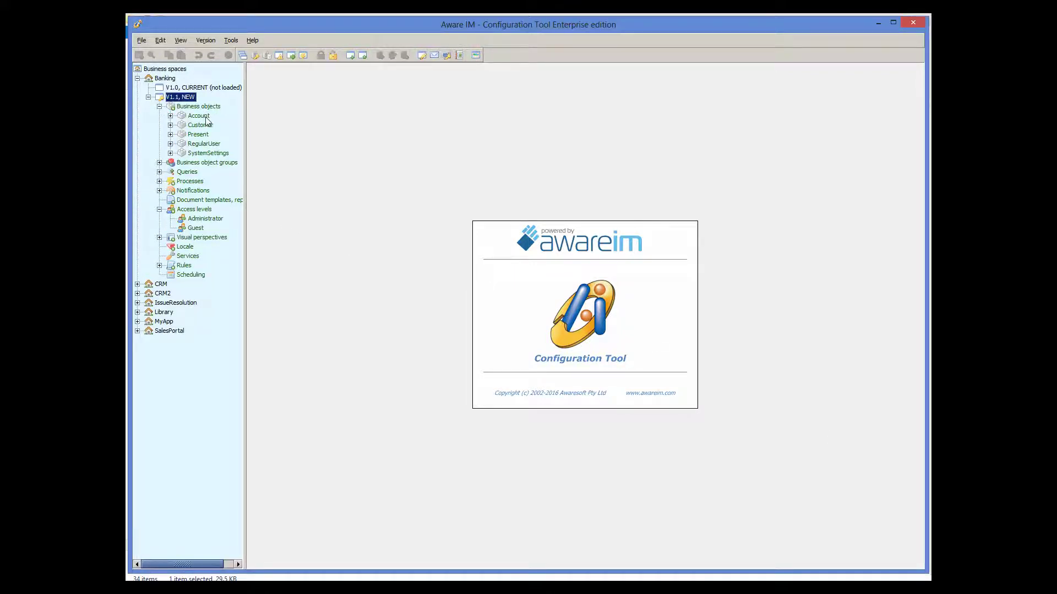
Step: Open the Account business object editor, then bring up the Access levels context menu
double_click(206, 120)
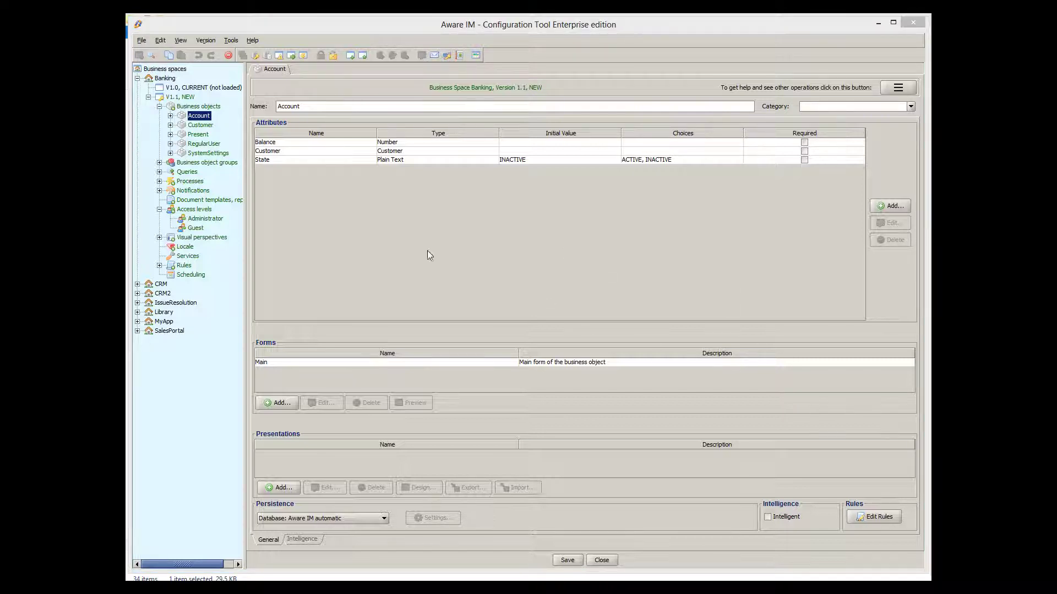
right_click(201, 209)
Step: Start a new access level named Operator, checking Processes and Queries, with restrictions per the object table
left_click(212, 215)
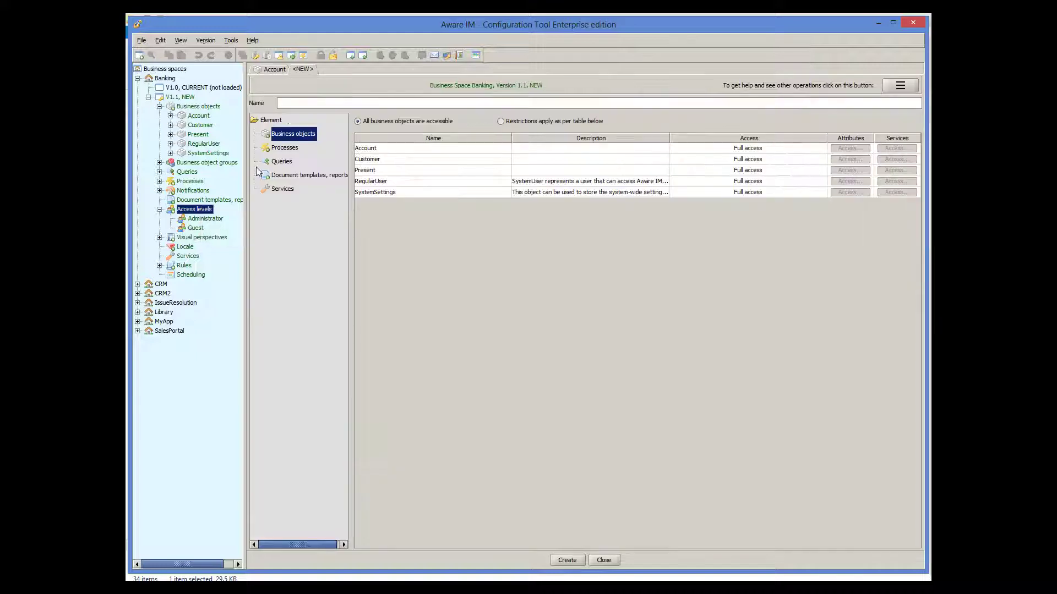
type("Operator")
key("BackSpace")
type("or")
left_click(284, 150)
left_click(284, 163)
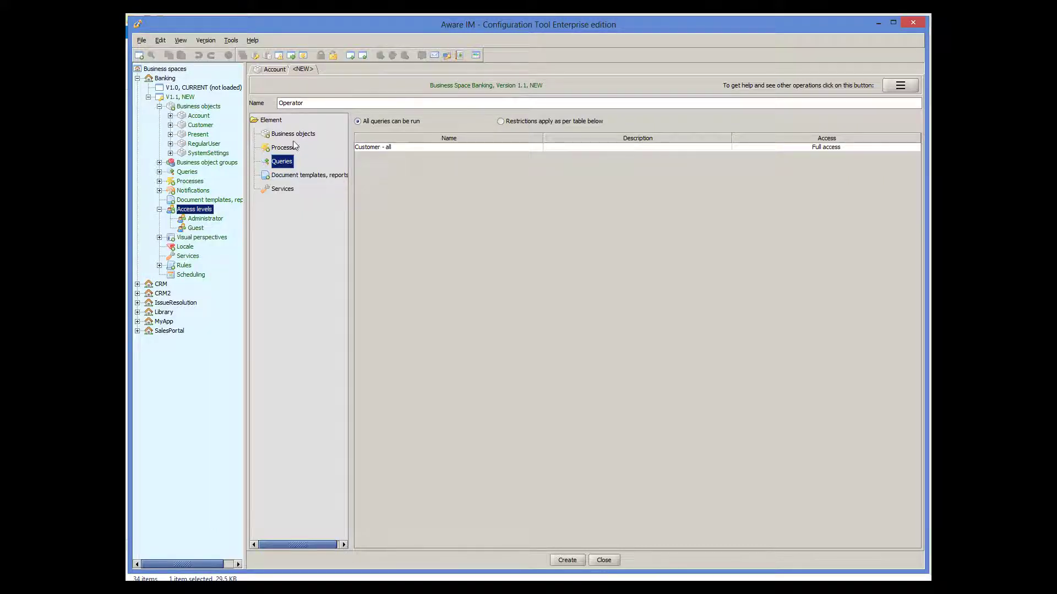
left_click(295, 137)
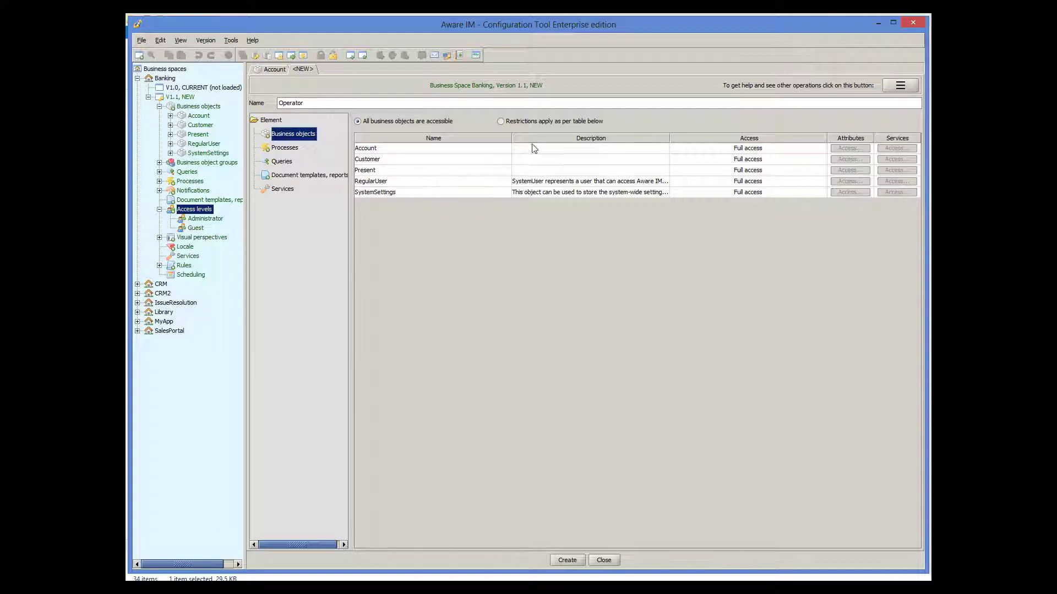
left_click(531, 125)
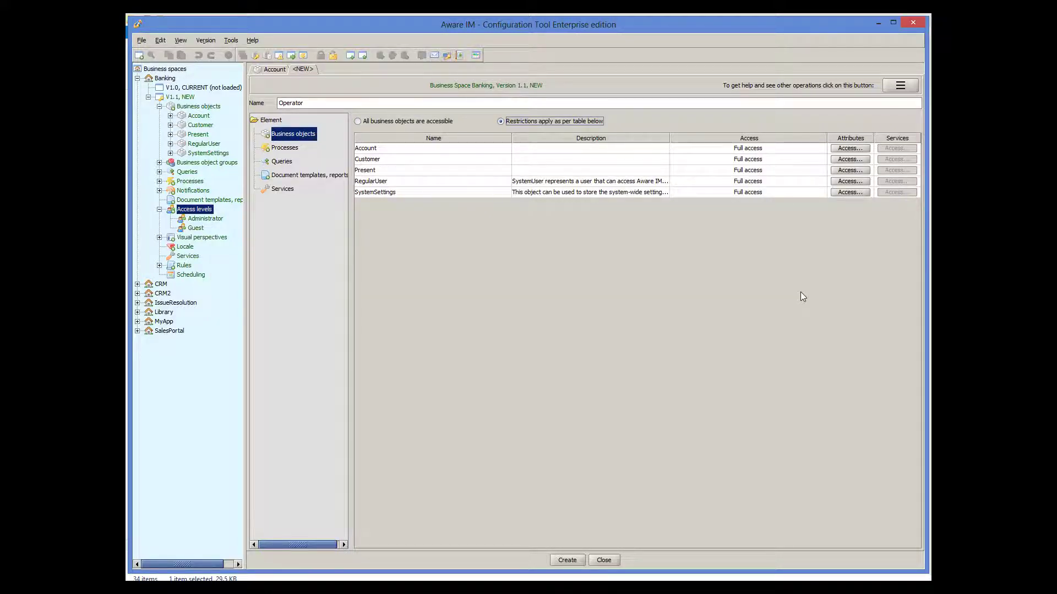
Step: Make Account's State attribute Read only and create the Operator access level
left_click(850, 148)
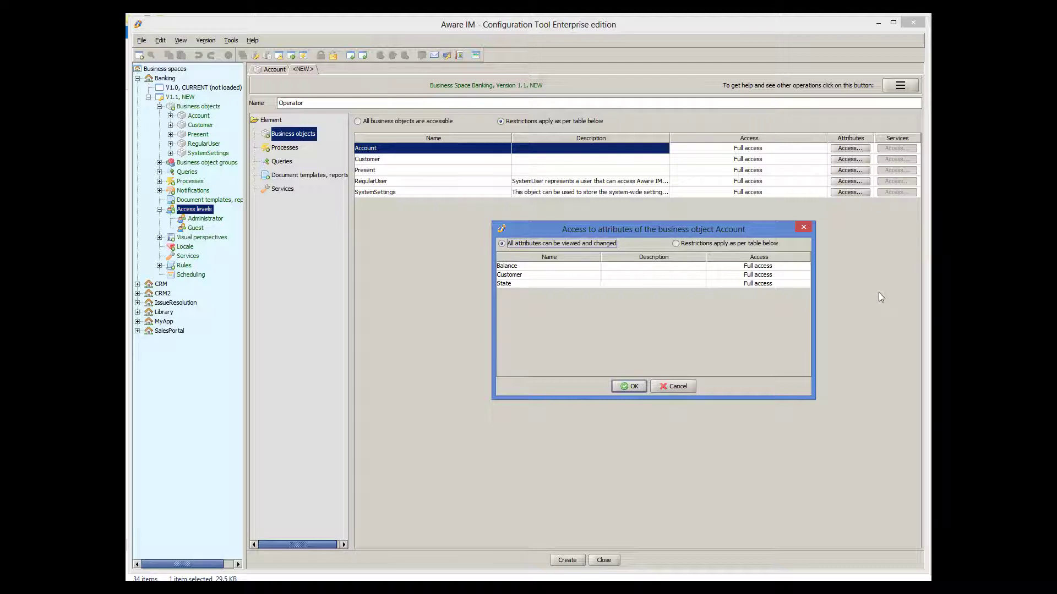
left_click(697, 244)
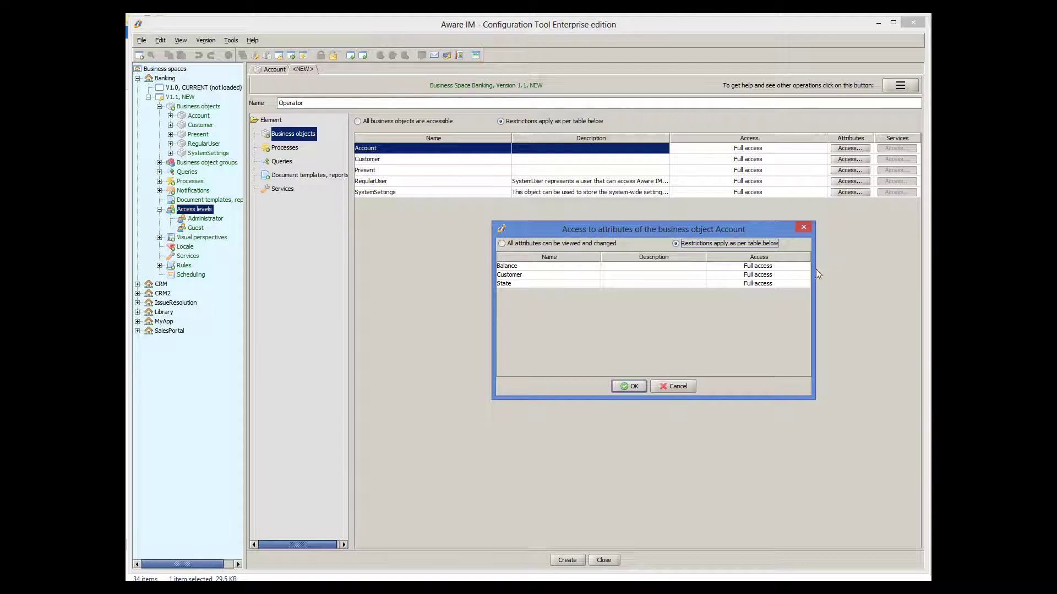
left_click(792, 285)
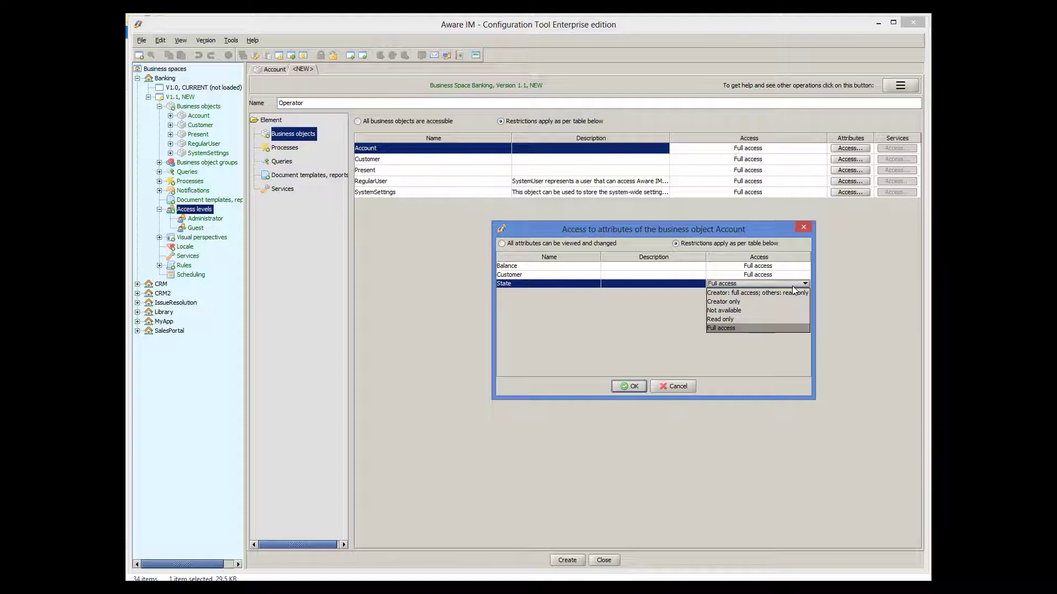
left_click(732, 319)
left_click(638, 385)
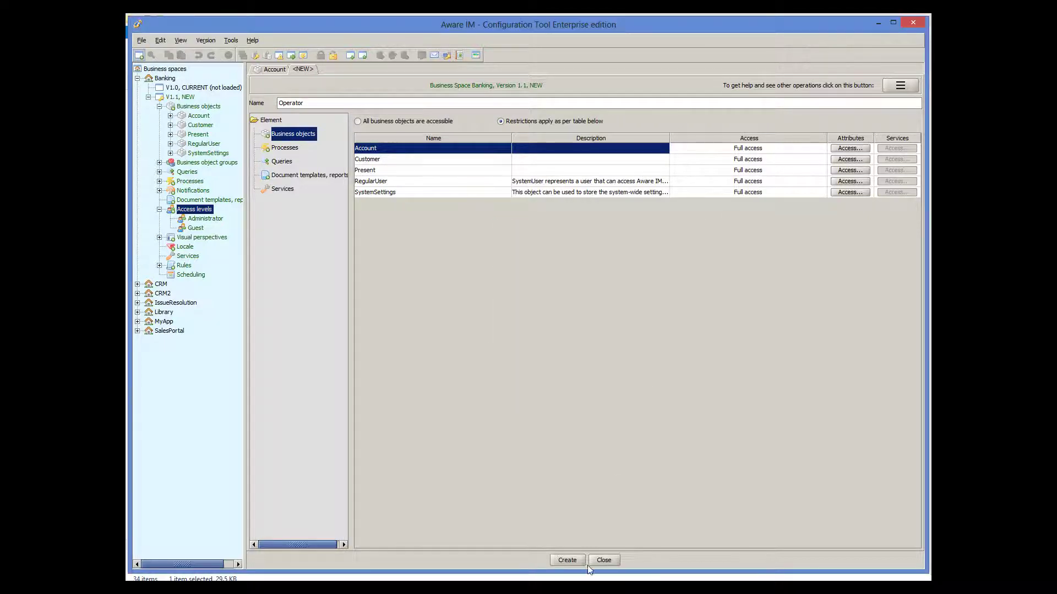
left_click(557, 563)
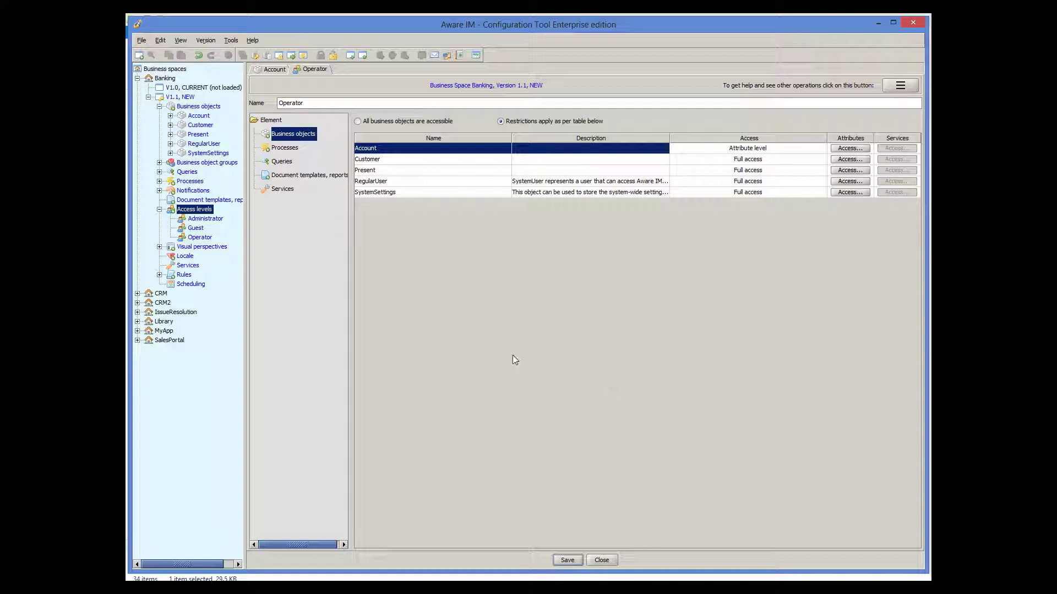
right_click(204, 211)
Step: Create a Customer access level with per-object restrictions and Account's State attribute Not available
left_click(223, 221)
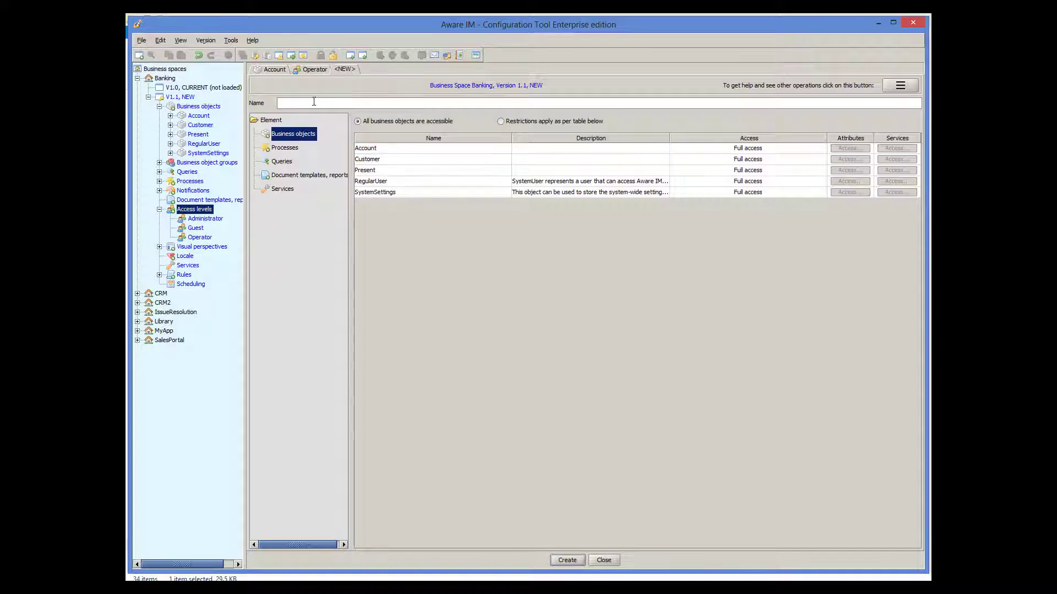
type("Customer")
left_click(537, 124)
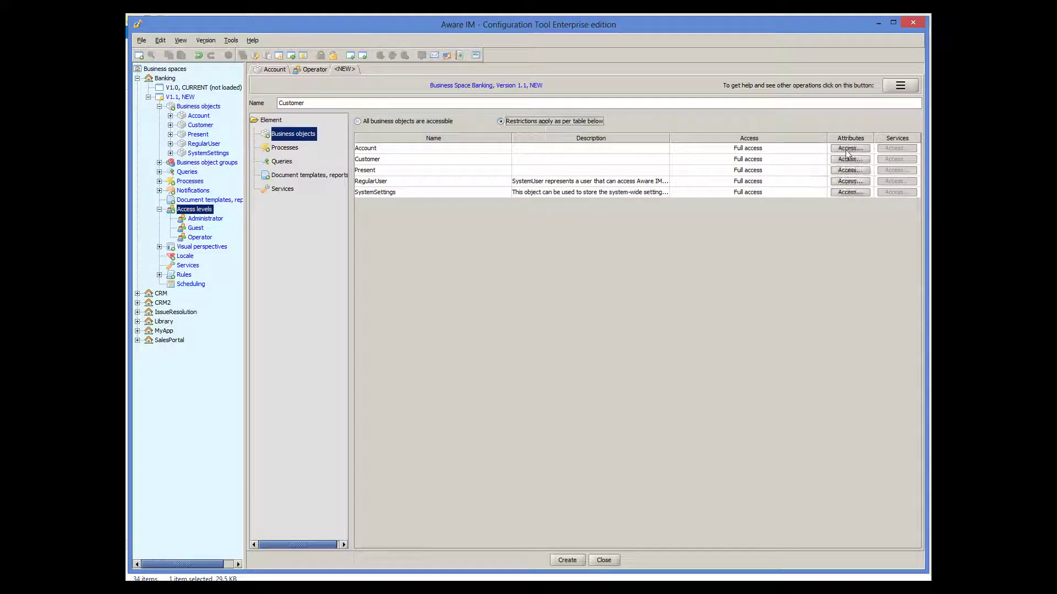
left_click(849, 148)
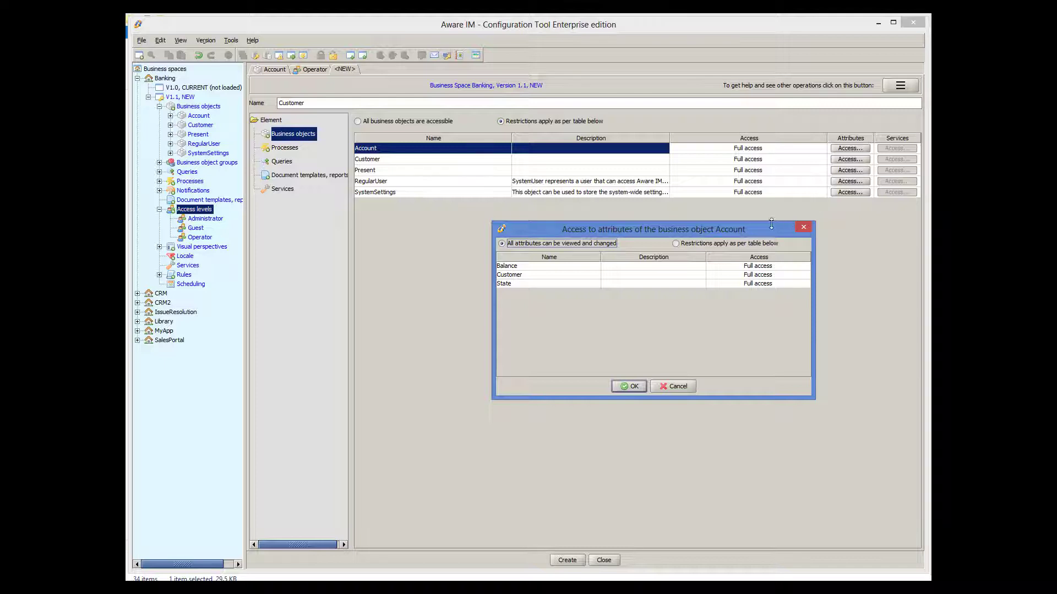
left_click(694, 243)
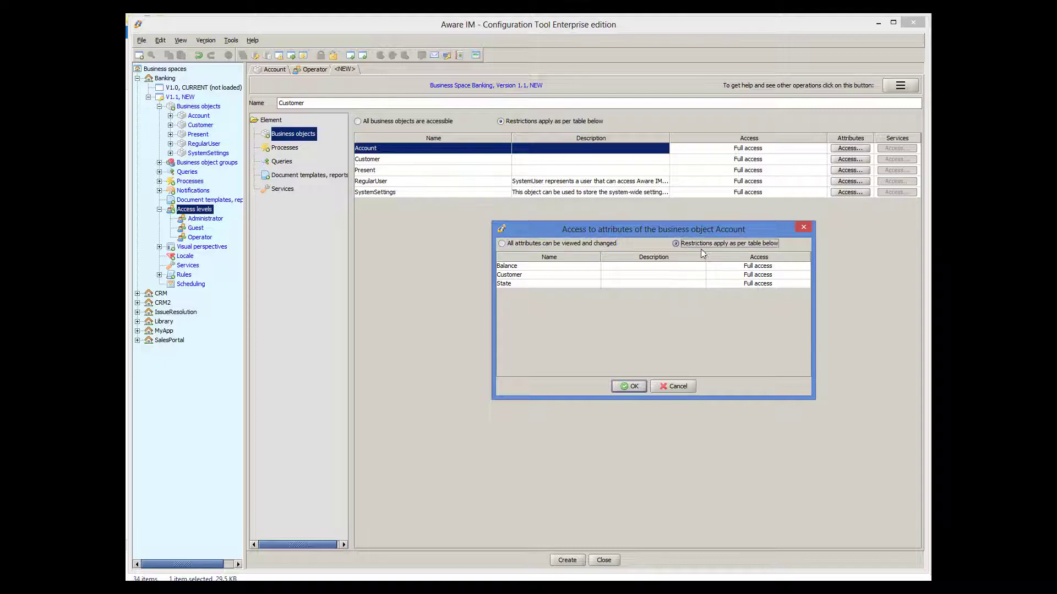
left_click(760, 283)
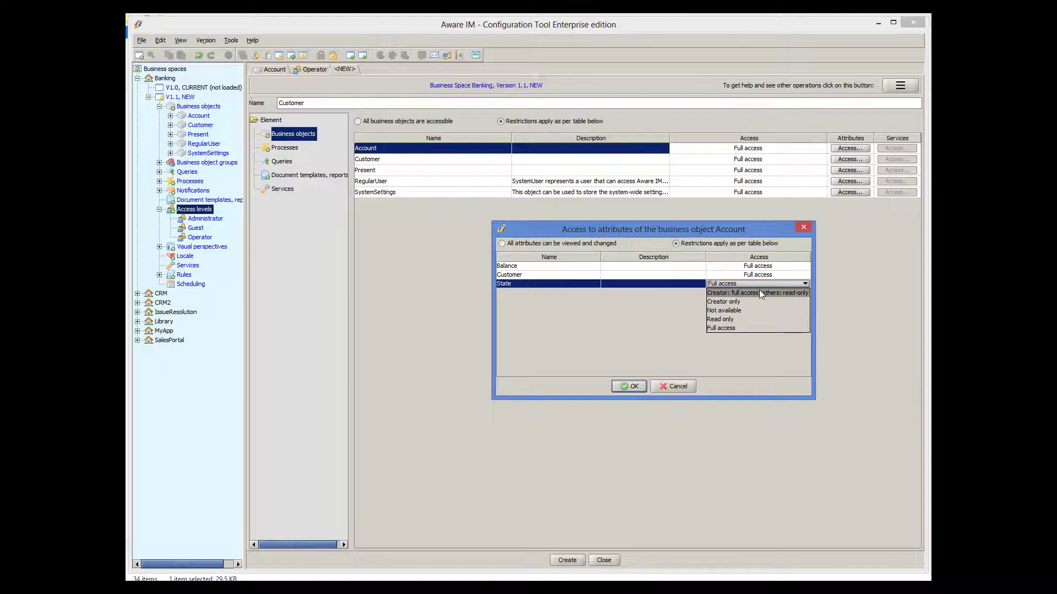
left_click(732, 310)
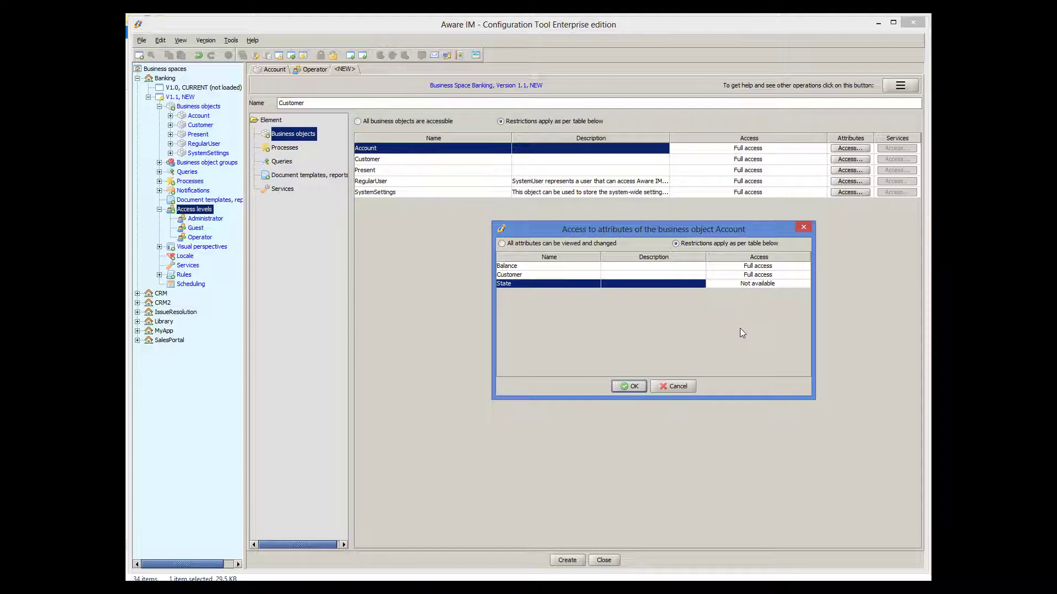
left_click(623, 386)
left_click(566, 560)
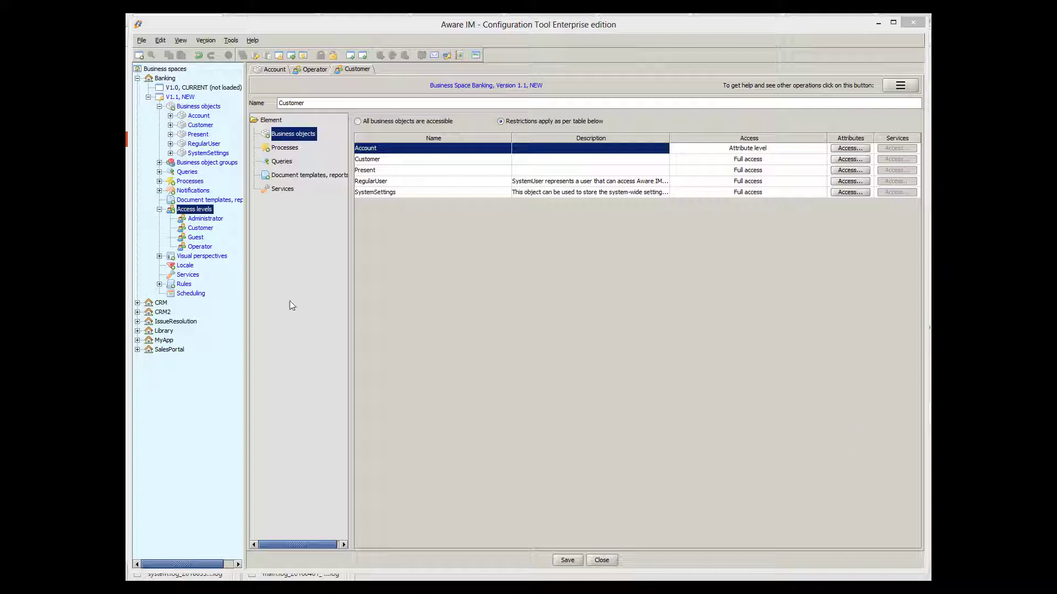
Step: Expand Business object groups and the SystemUser group to show RegularUser
left_click(160, 162)
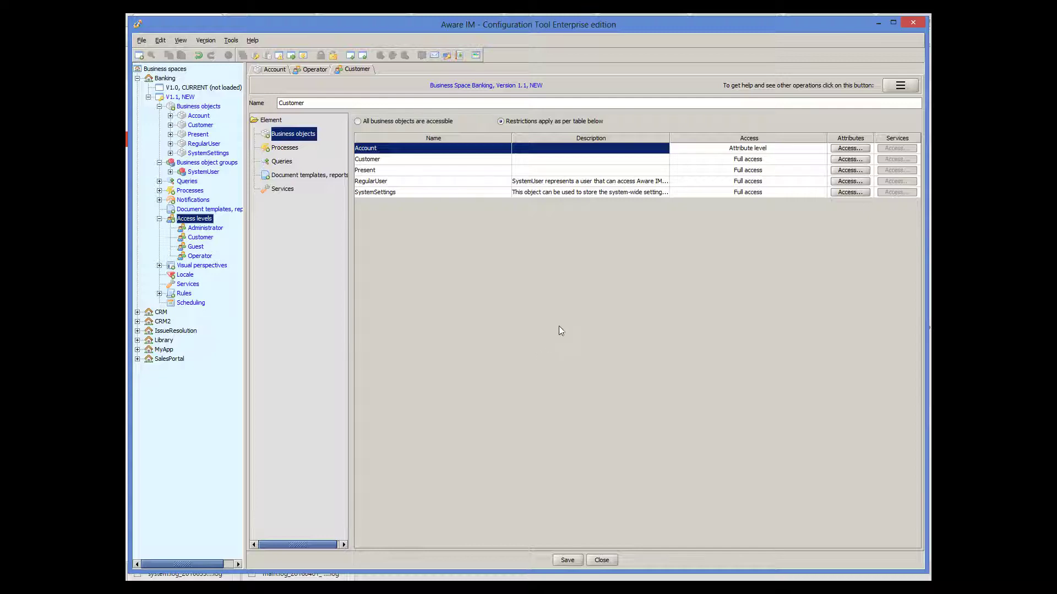
left_click(171, 174)
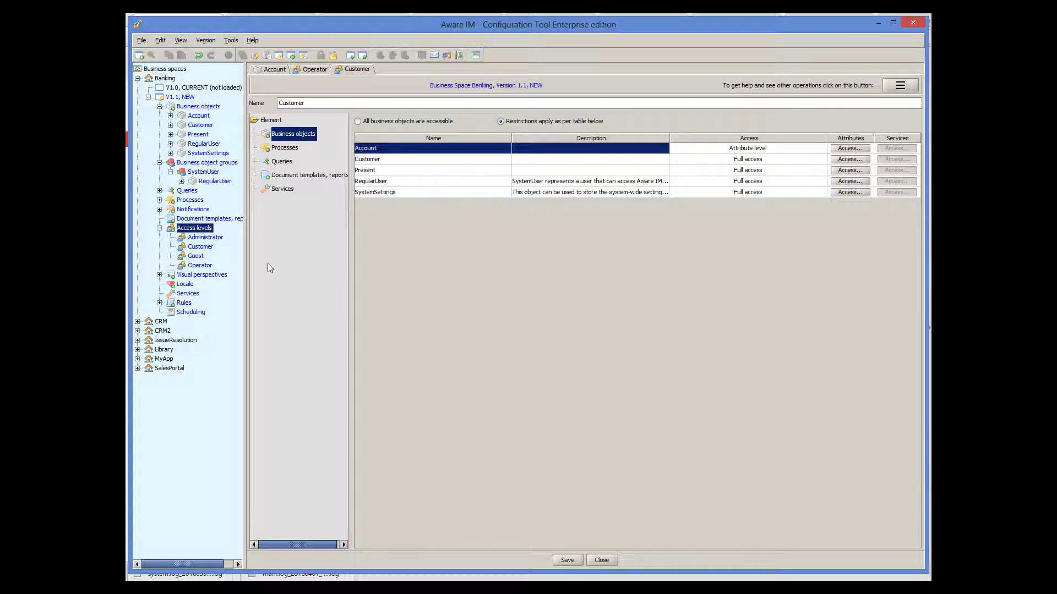
Step: Open the RegularUser business object to see its AccessLevel, LoginName and Password attributes
double_click(216, 182)
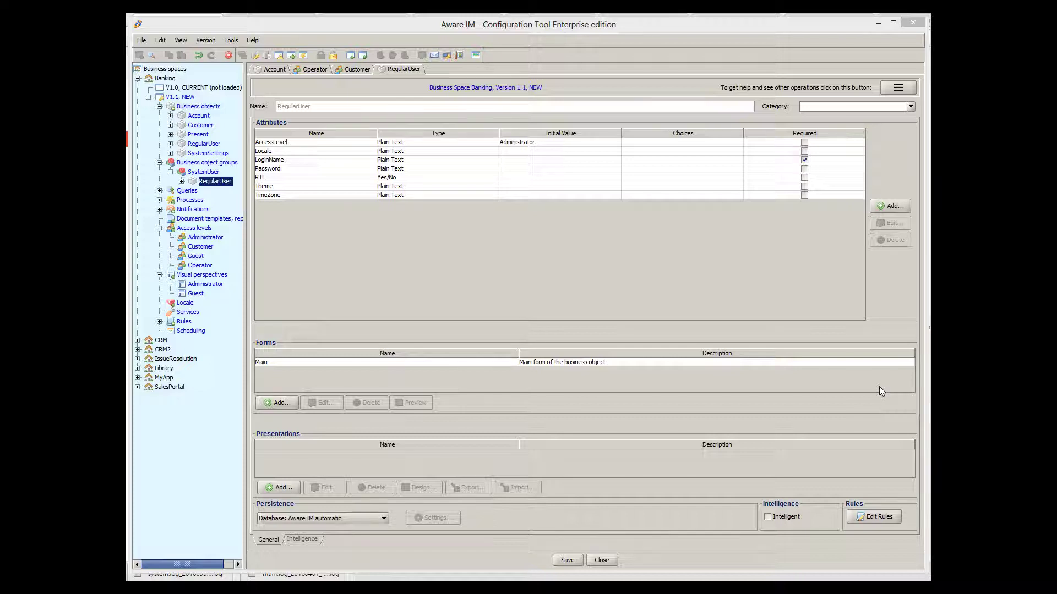
Step: Let the Operator and Customer access levels use the Administrator visual perspective, then save
double_click(212, 286)
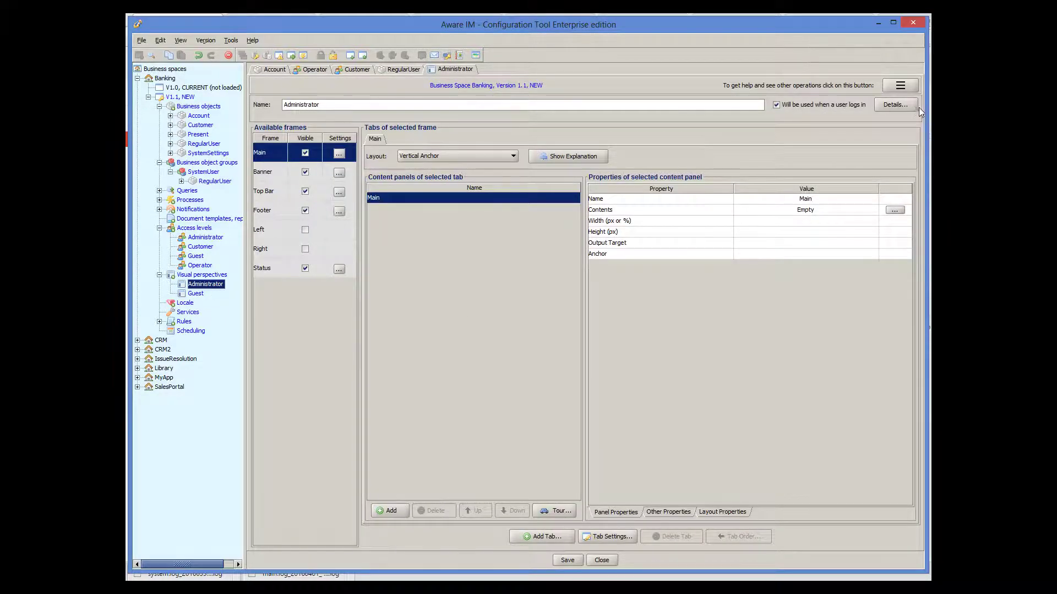
left_click(912, 104)
left_click(543, 232)
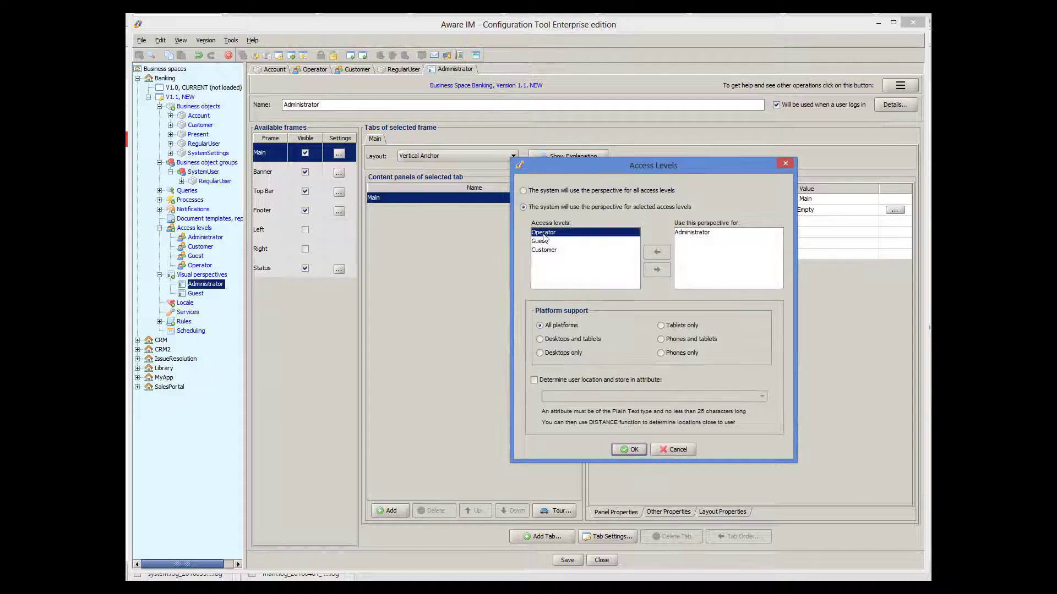
left_click(656, 269)
left_click(542, 241)
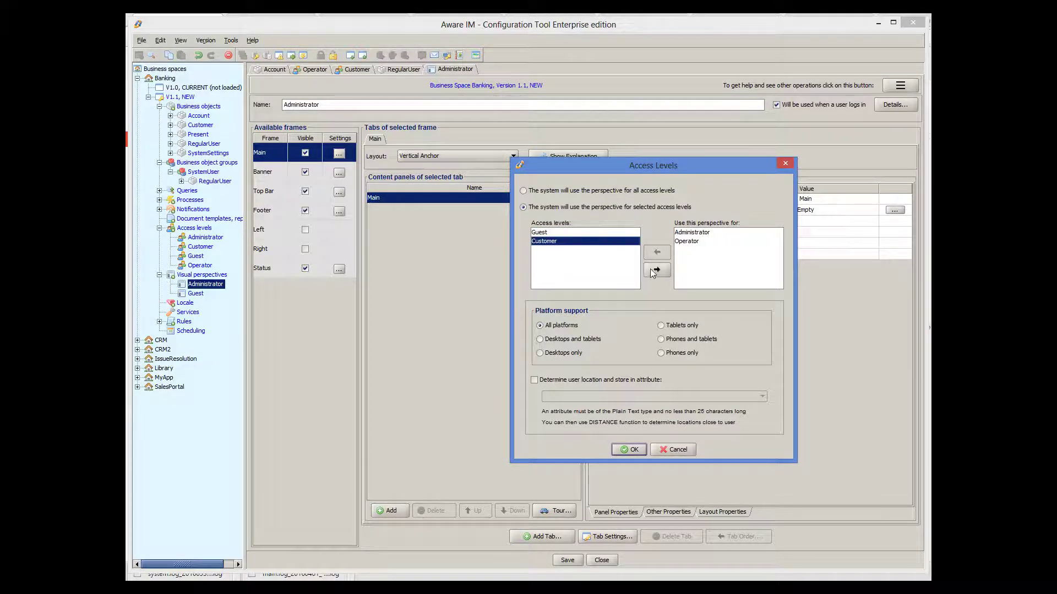
left_click(656, 269)
left_click(629, 450)
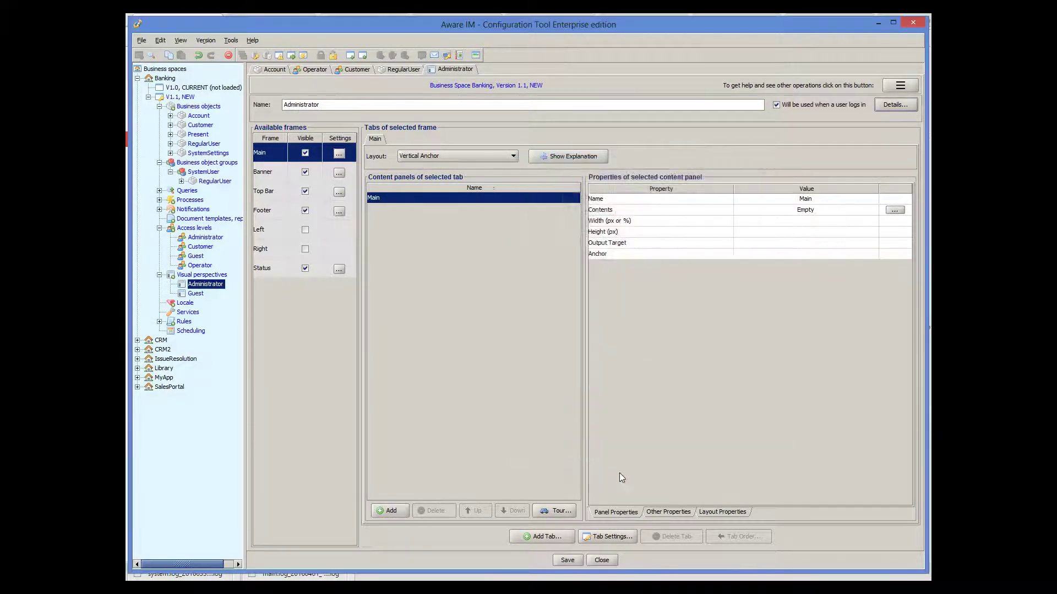
left_click(573, 560)
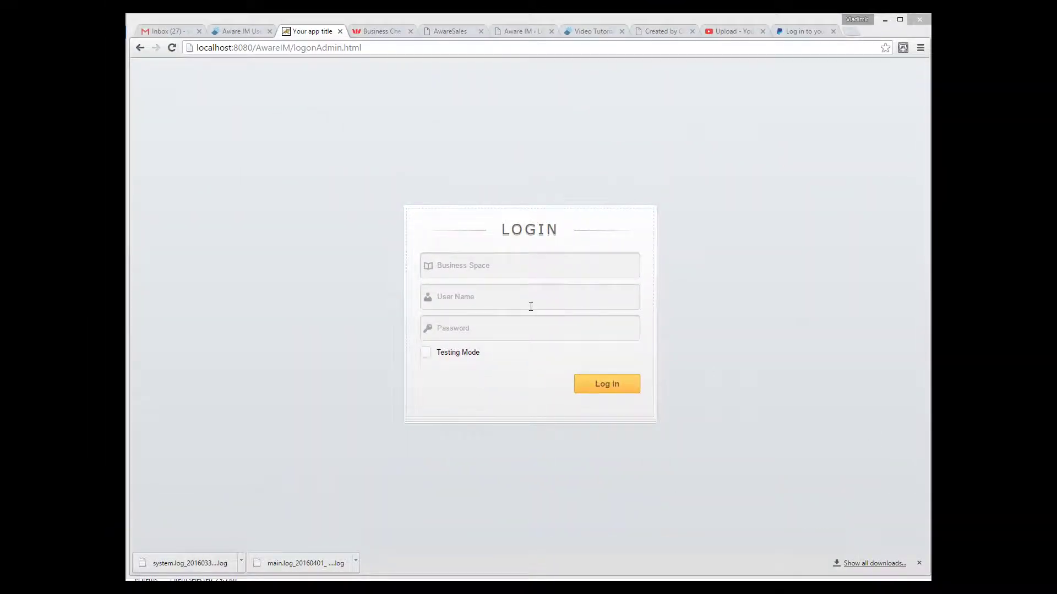
Step: Log in to the Banking business space with the administrator user name and password, Testing Mode on
left_click(506, 274)
type("Banking")
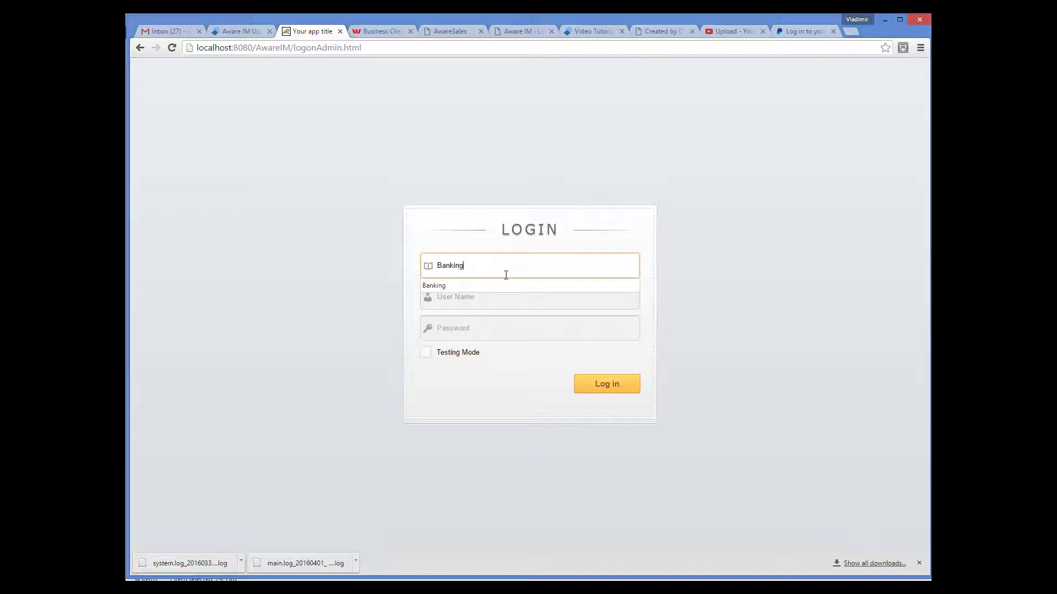
key("Tab")
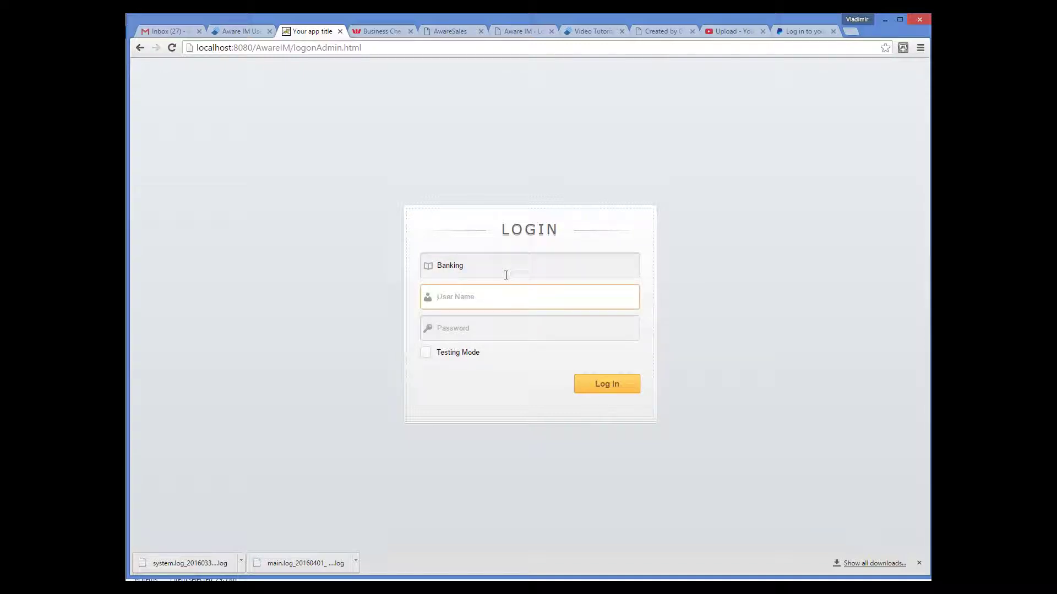
type("admin")
key("Tab")
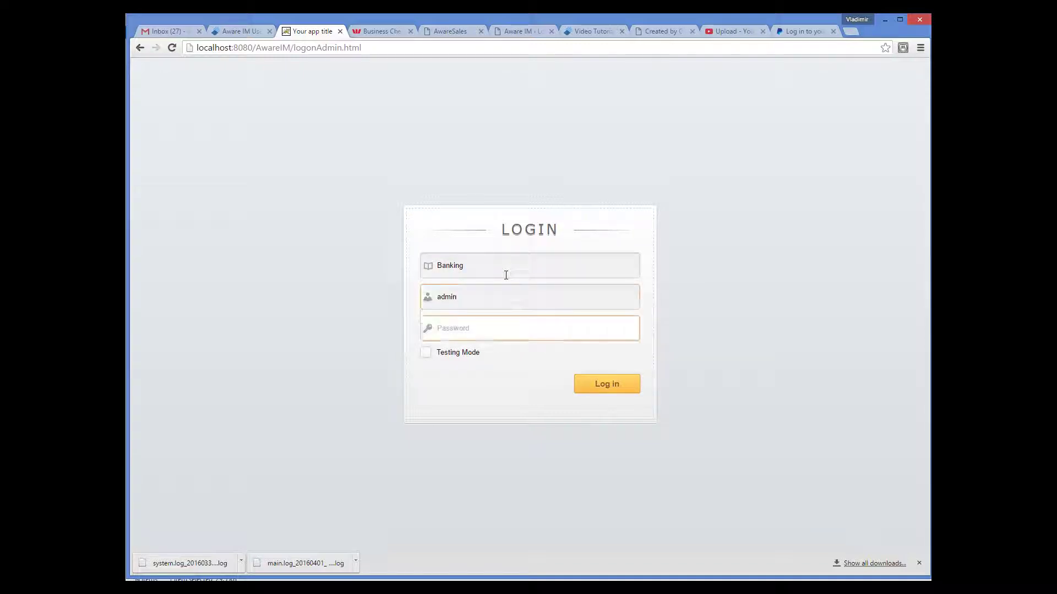
type("password")
left_click(426, 353)
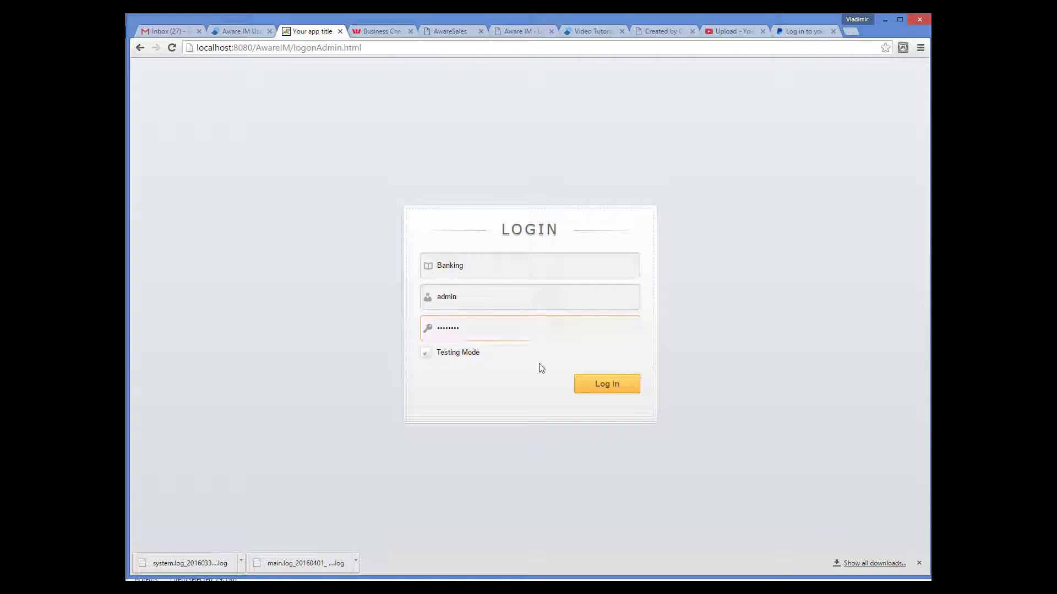
left_click(614, 385)
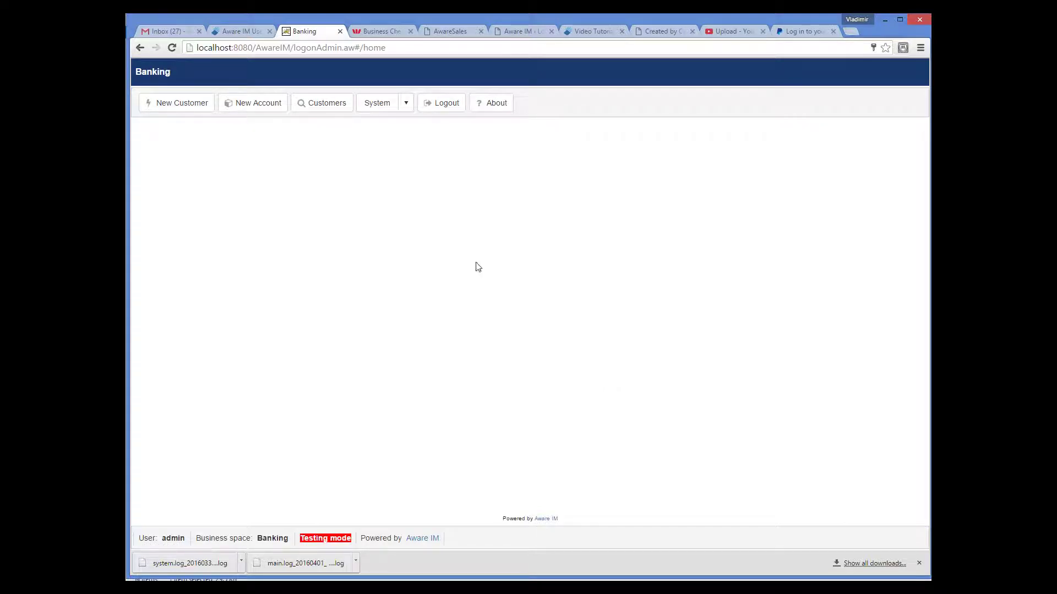
Step: Open a new RegularUser record form via System > New Object
left_click(404, 103)
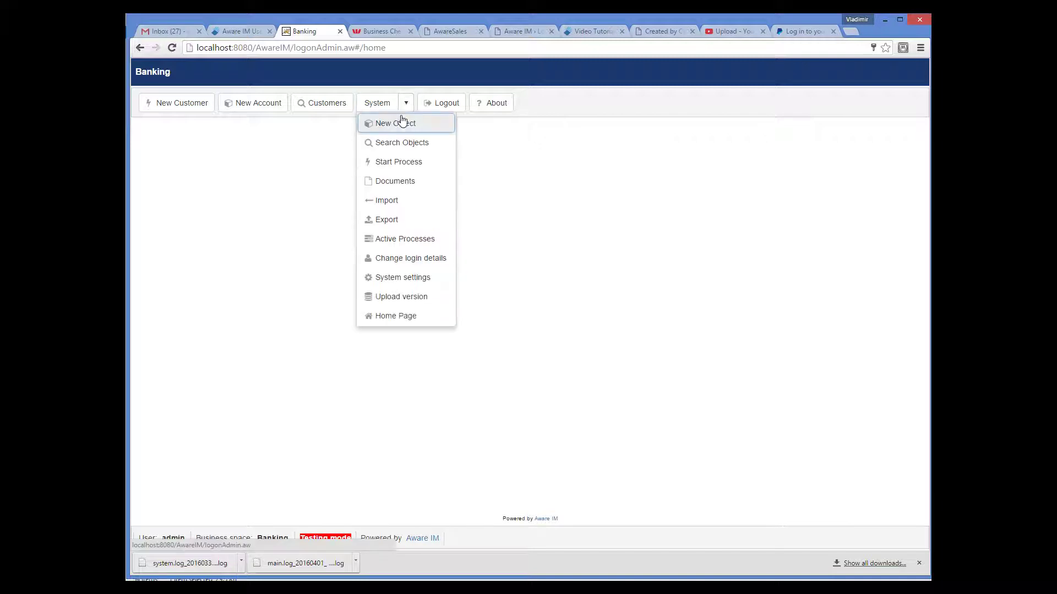
left_click(401, 123)
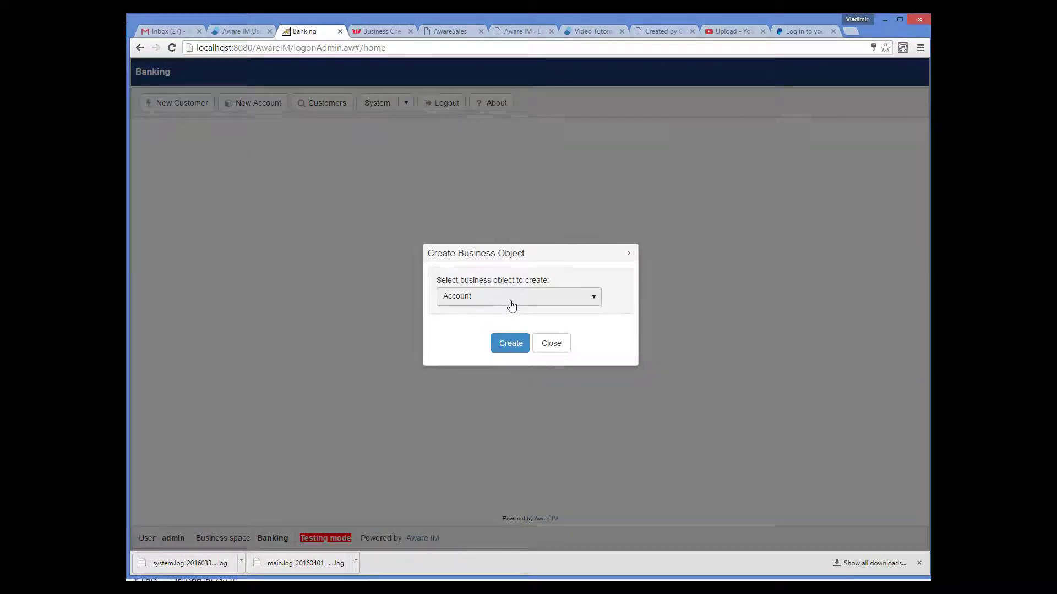
left_click(509, 300)
left_click(493, 361)
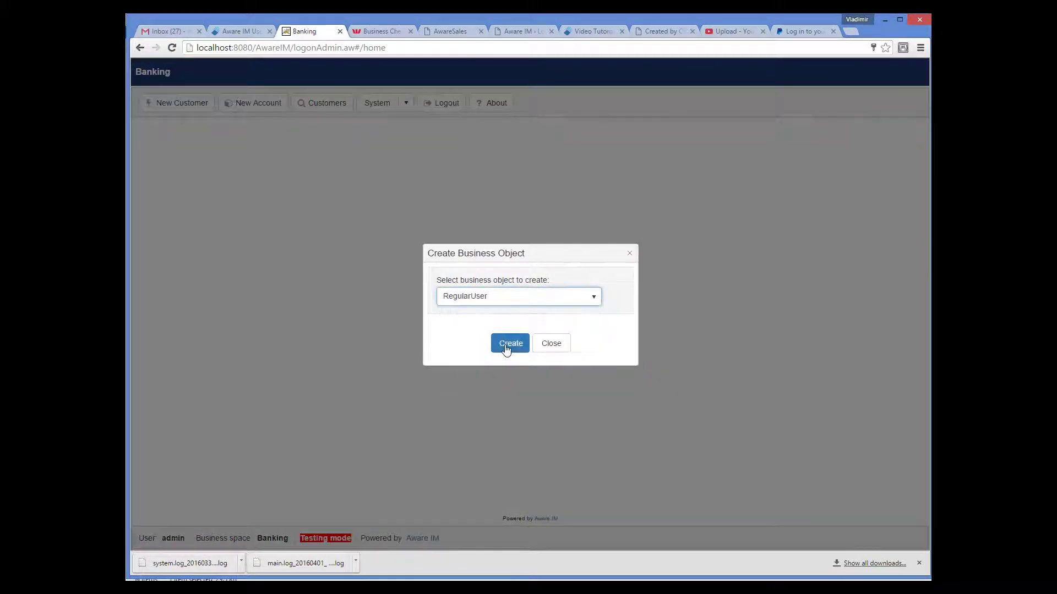
left_click(510, 343)
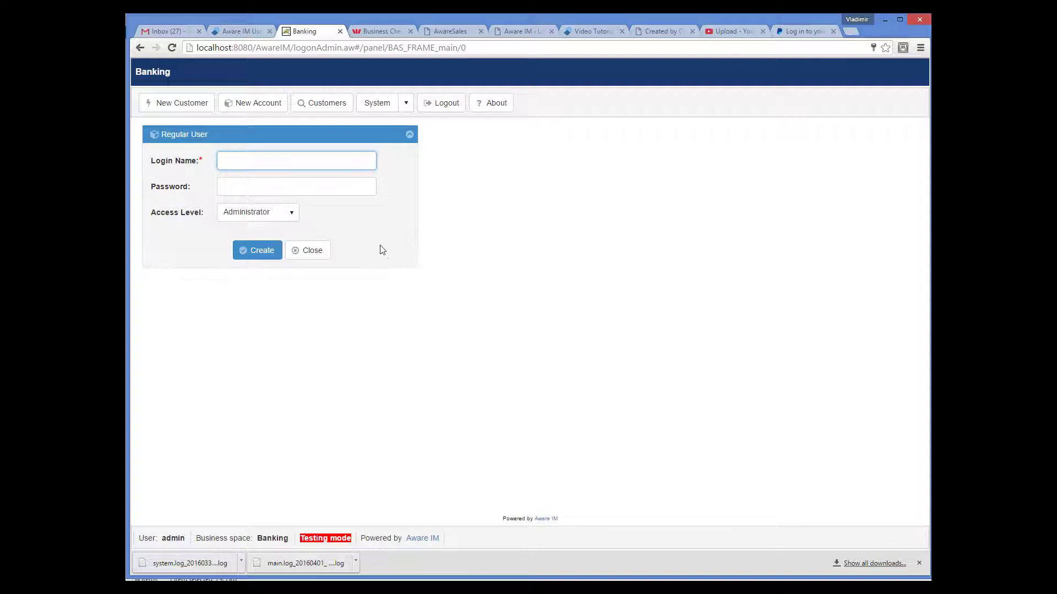
left_click(297, 214)
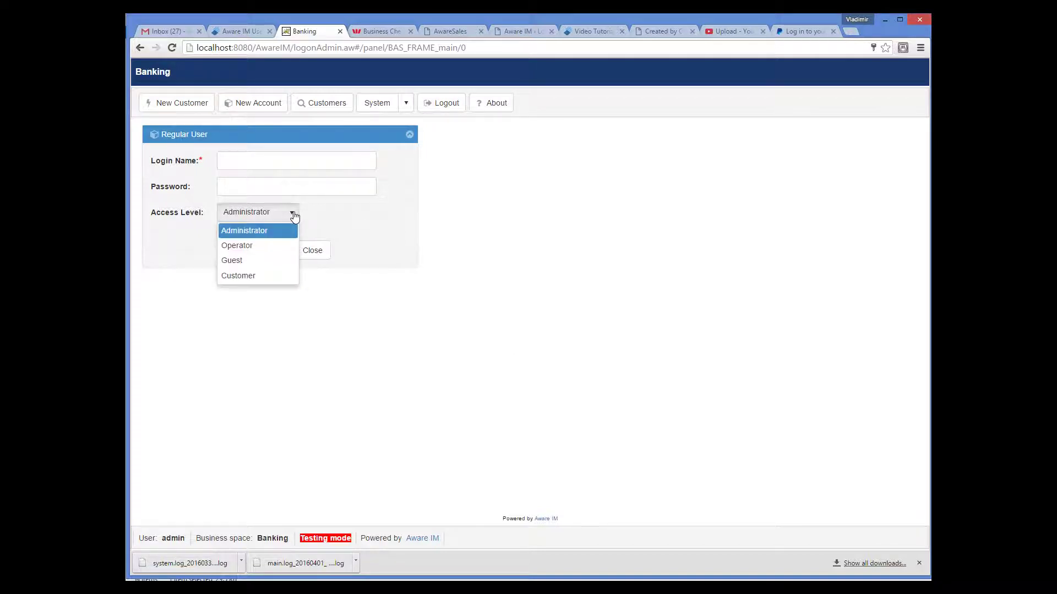
left_click(351, 225)
Step: Enter the new user's login name and password, set Access Level to Operator, and confirm the password
left_click(302, 160)
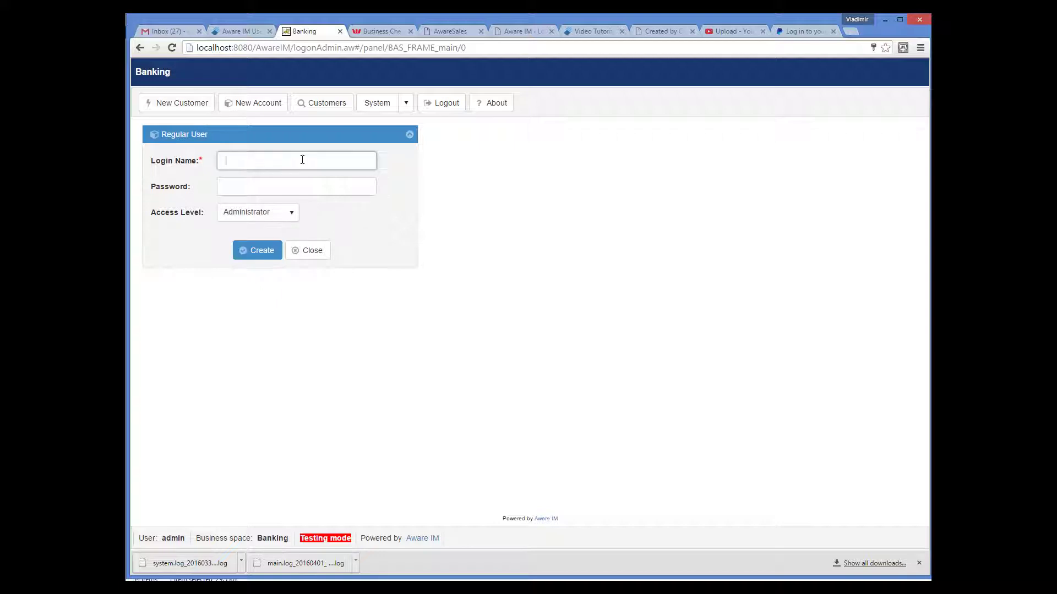
key("Tab")
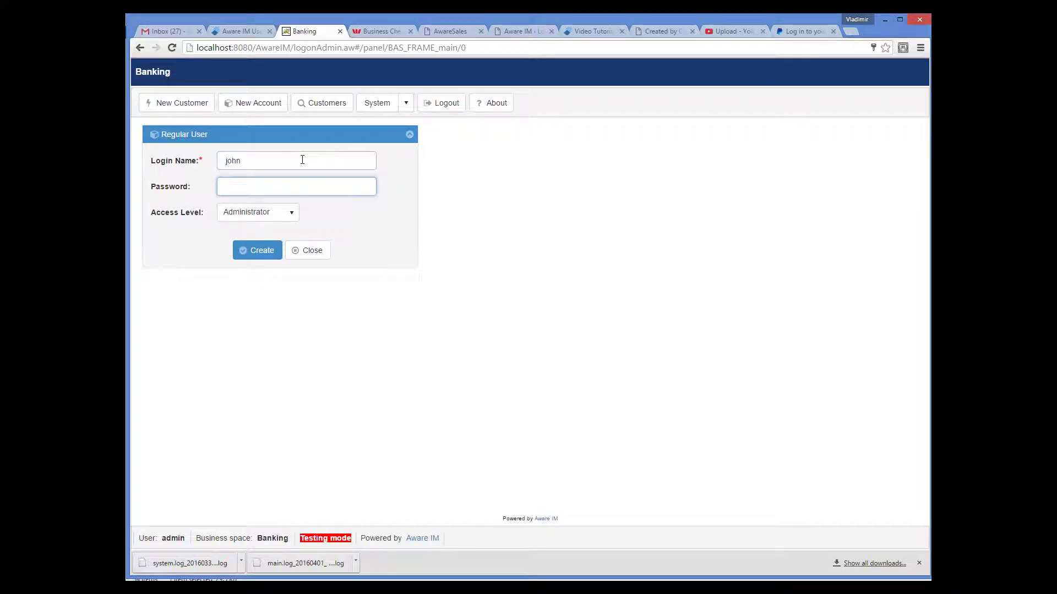
left_click(290, 213)
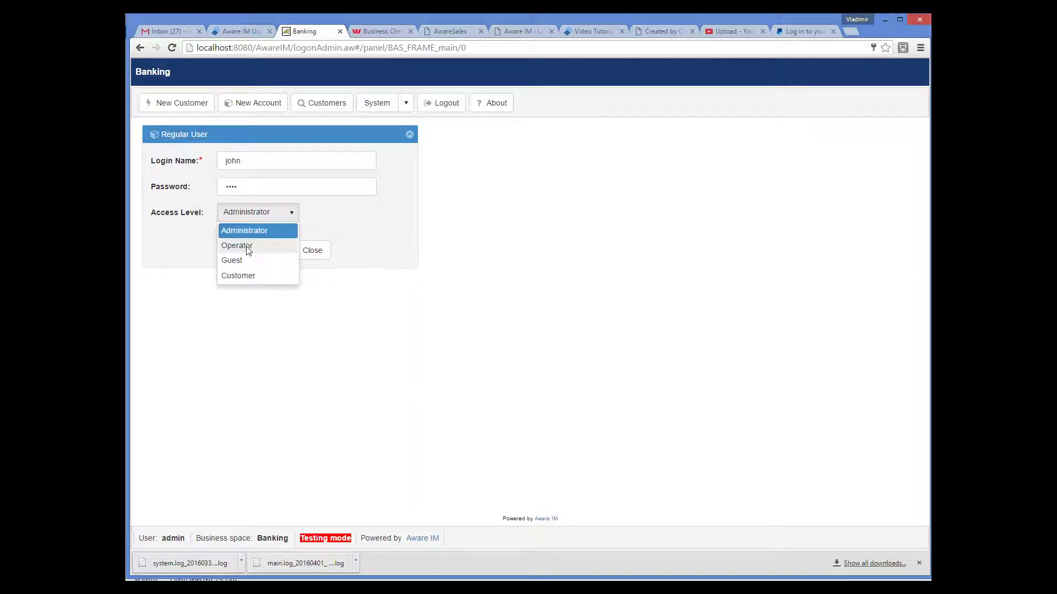
left_click(248, 246)
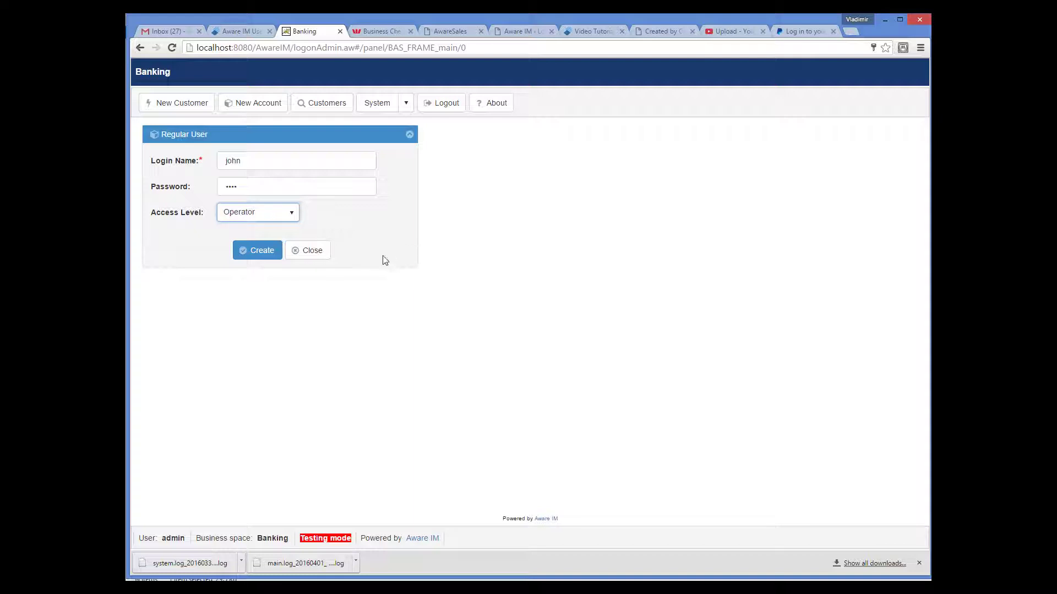
left_click(257, 252)
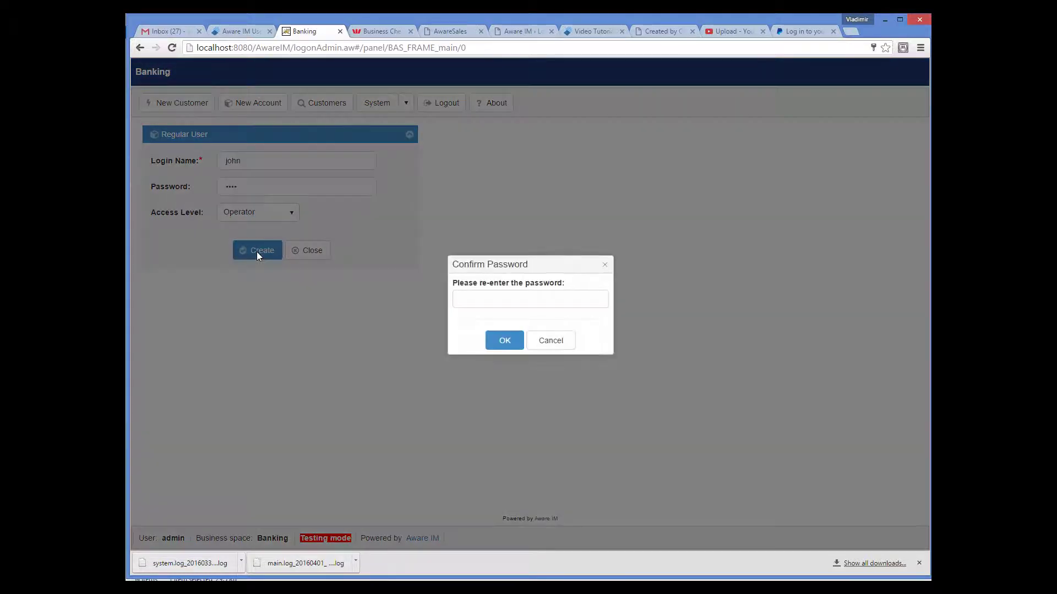
left_click(461, 295)
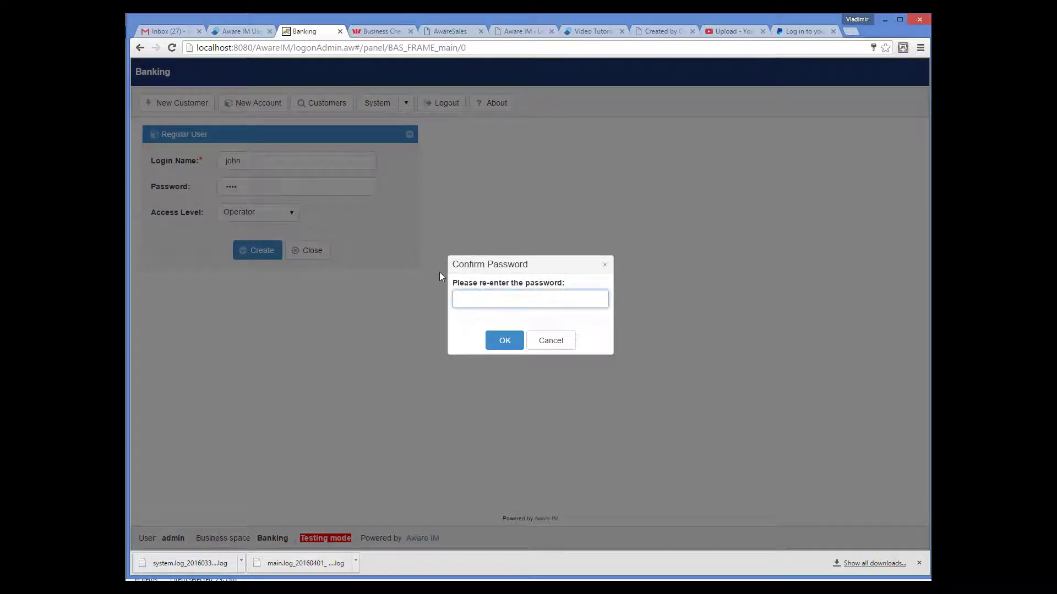
type("john")
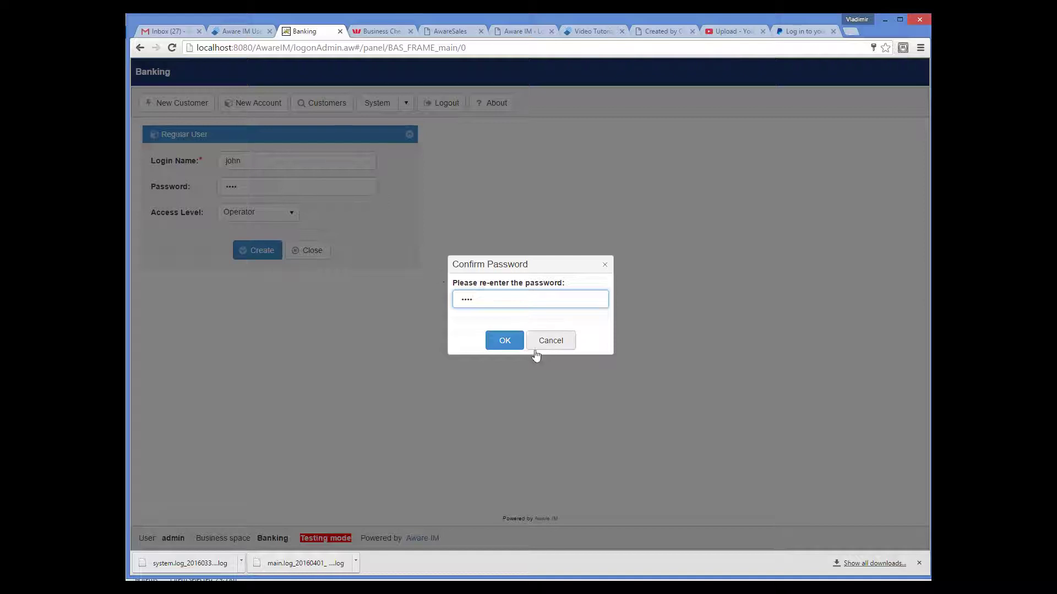
left_click(505, 341)
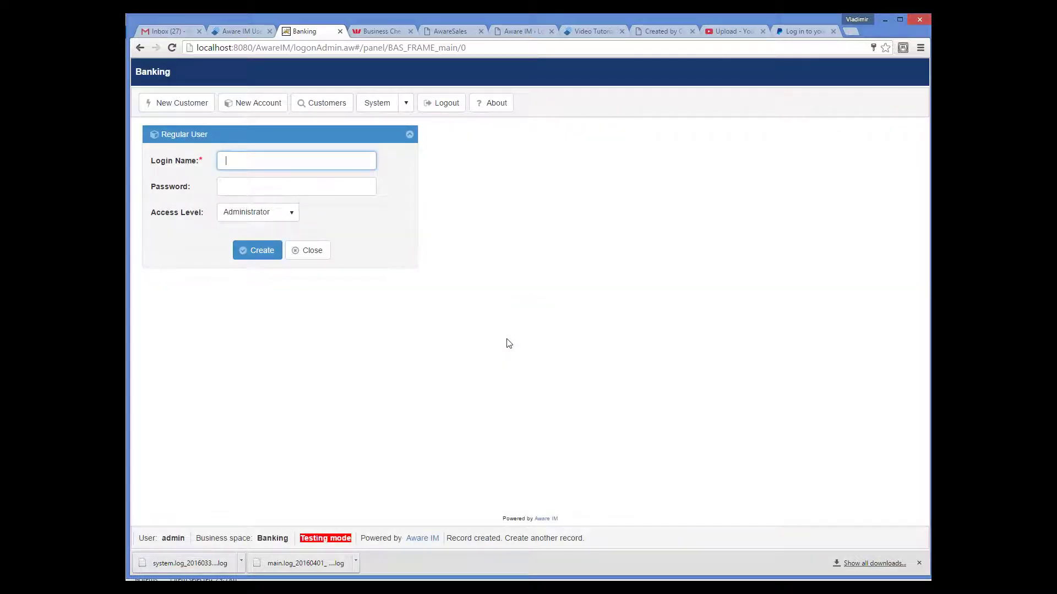
Step: Log out and sign in to the Banking space with the new operator user's login name and password
left_click(445, 104)
left_click(457, 266)
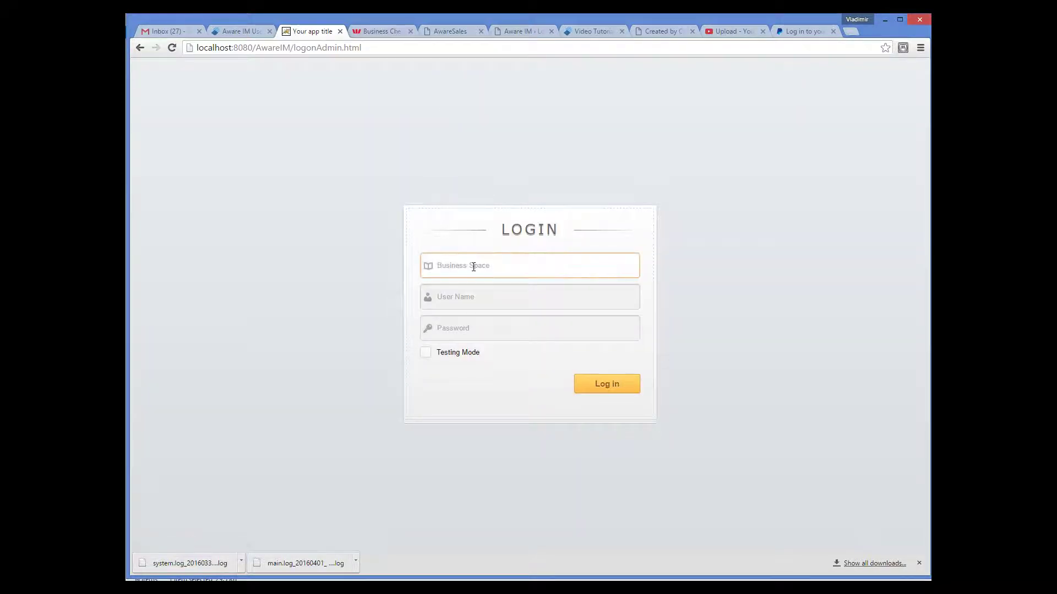
type("Ban")
key("Down")
key("Return")
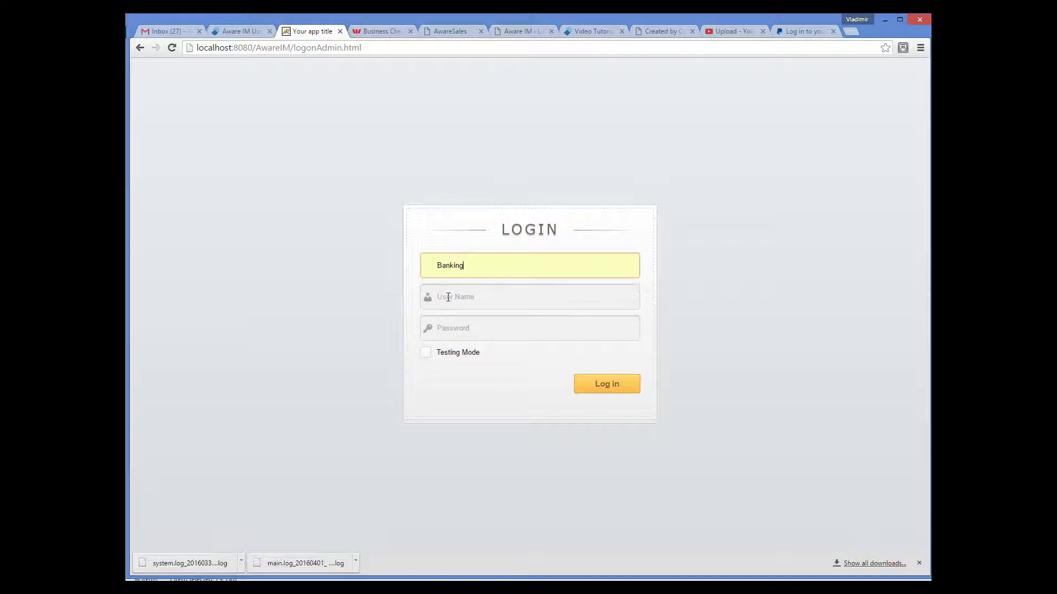
left_click(448, 297)
type("john")
key("Tab")
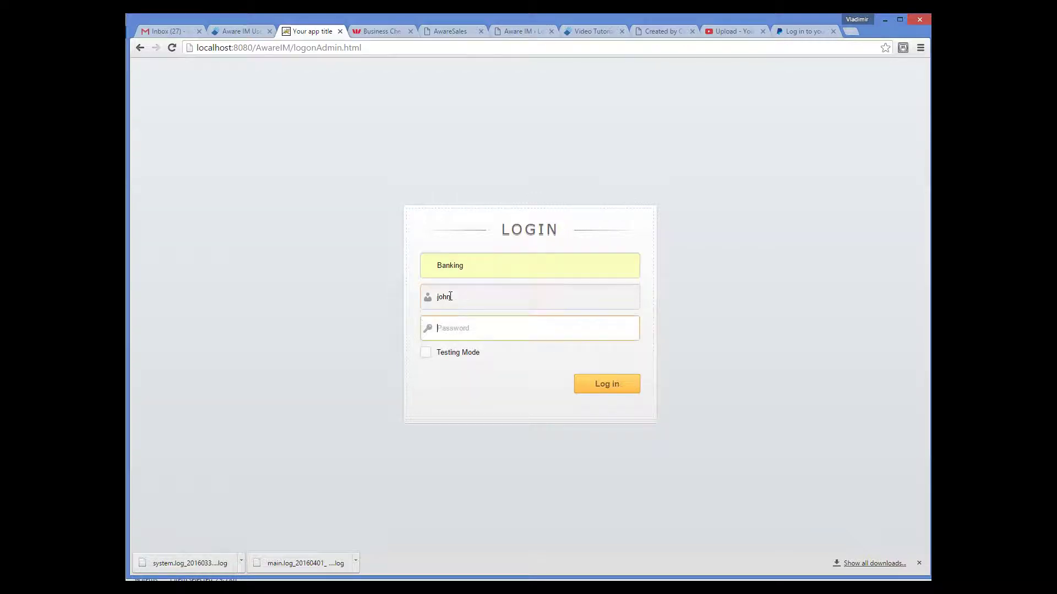
type("john")
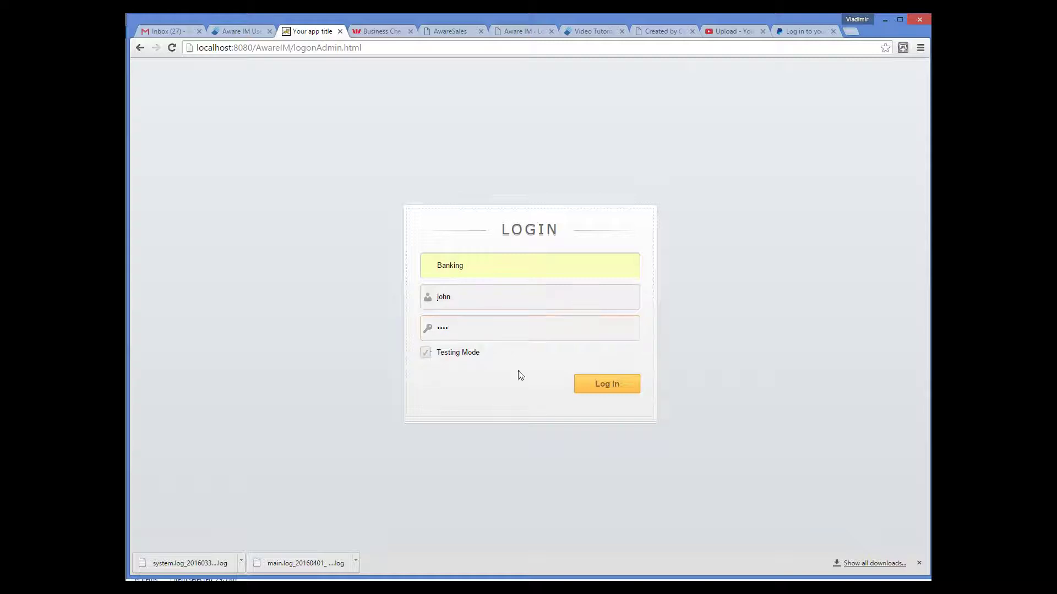
left_click(608, 383)
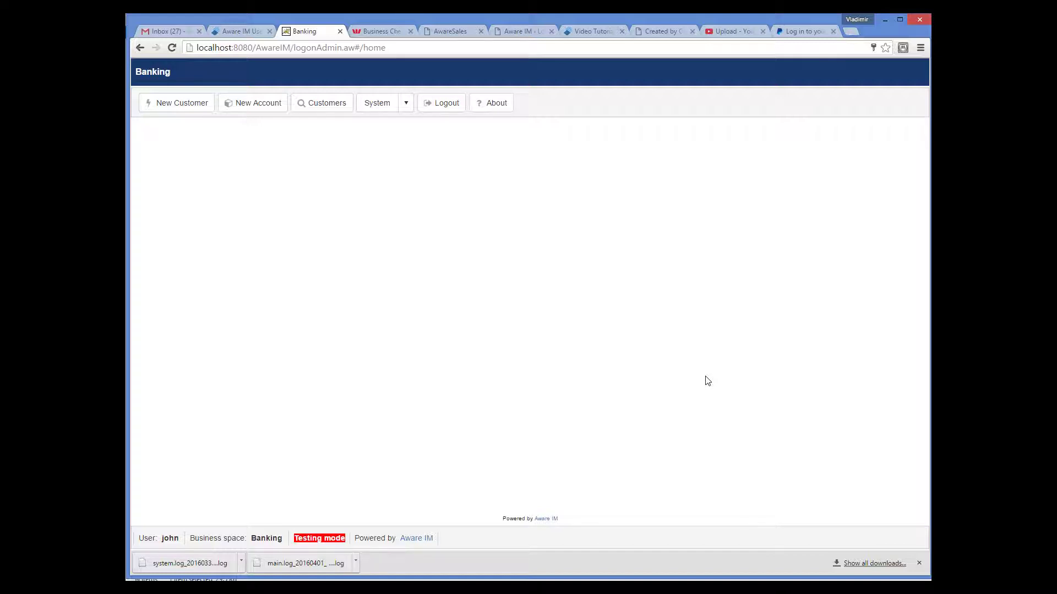
Step: Start a new account with balance 333, then open the SystemUser group in the Configuration Tool
left_click(254, 105)
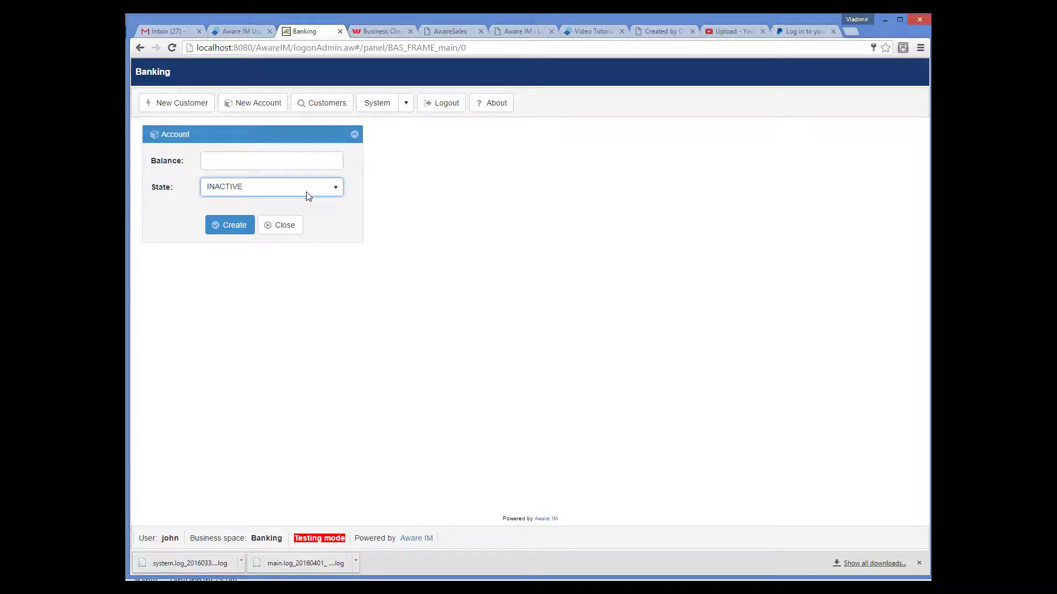
left_click(283, 164)
type("333")
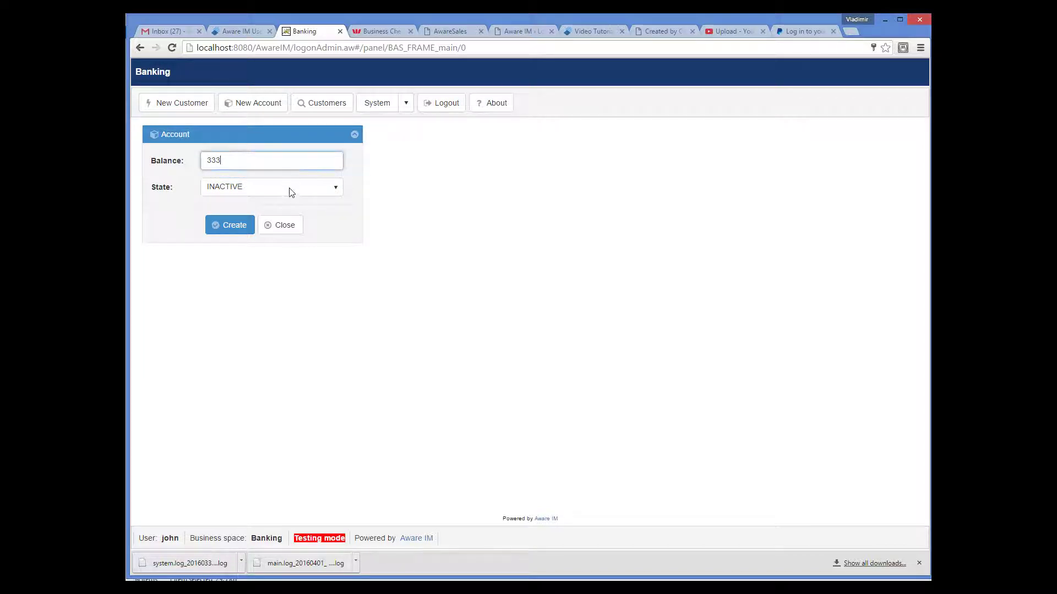
key("Tab")
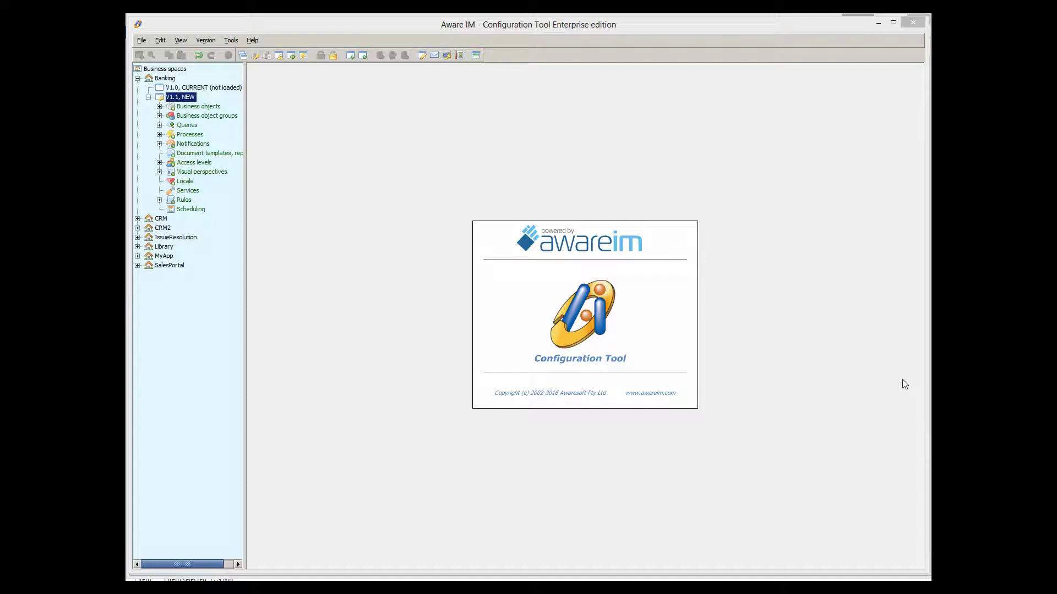
left_click(159, 116)
Step: Add Customer to the SystemUser group's members, save, and accept the added login attributes
double_click(203, 126)
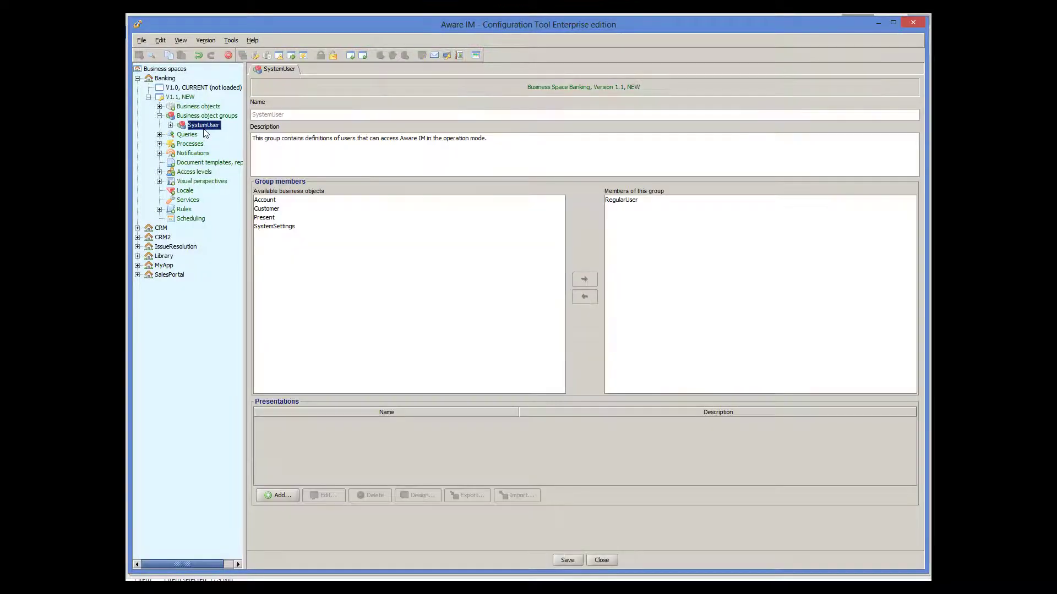
left_click(281, 209)
left_click(584, 279)
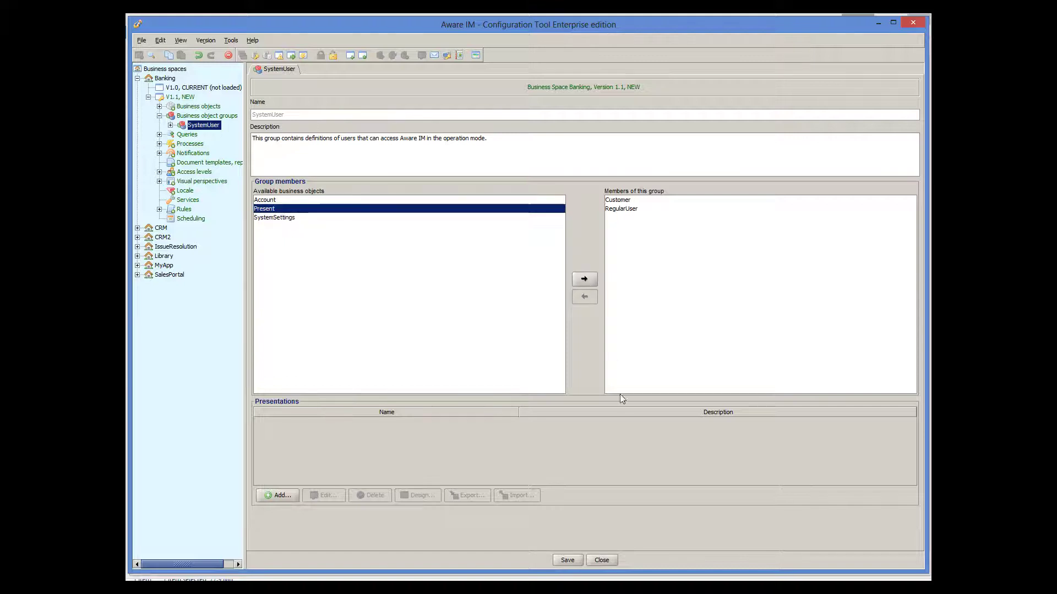
left_click(568, 559)
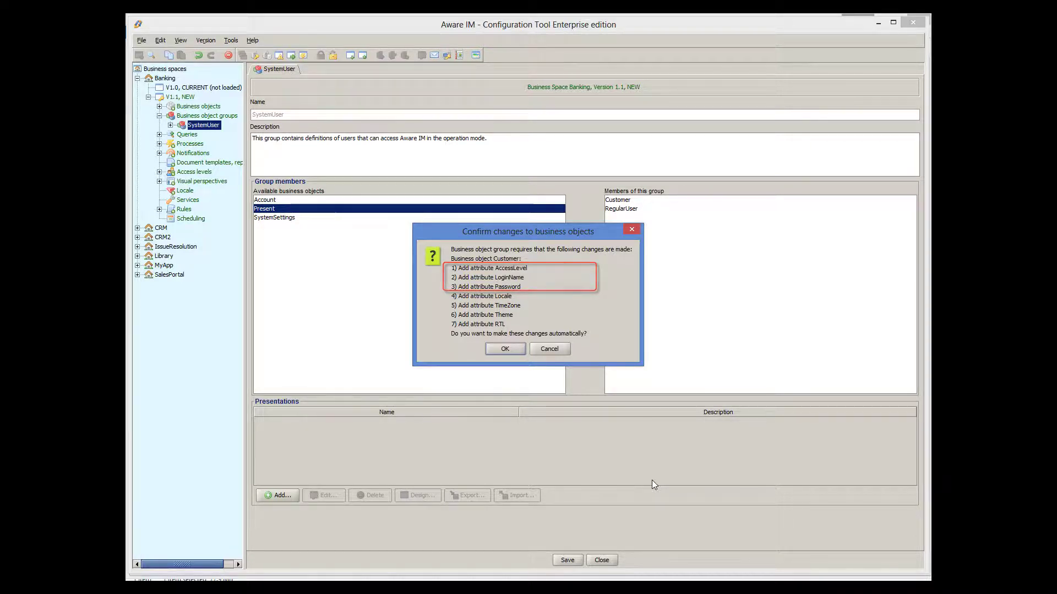
left_click(512, 351)
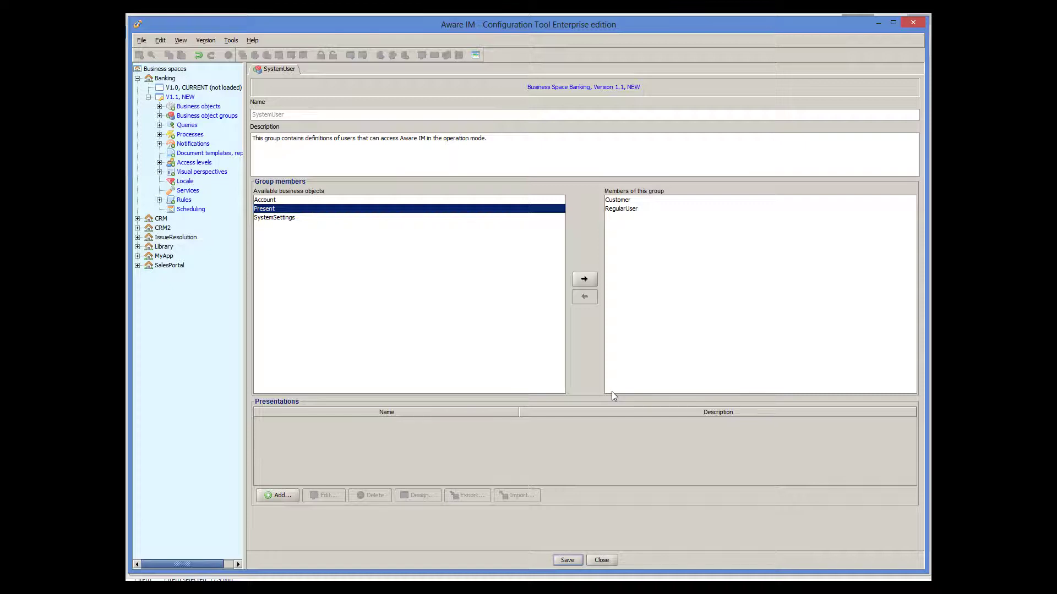
Step: Change Customer's AccessLevel initial value from Administrator to Customer, then open the Create form
left_click(160, 107)
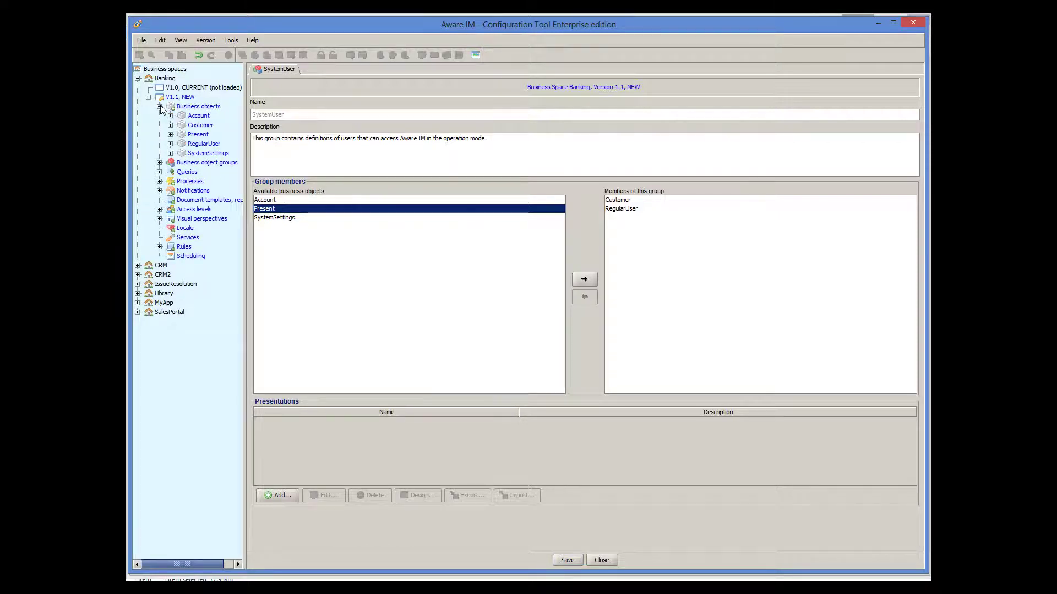
double_click(200, 125)
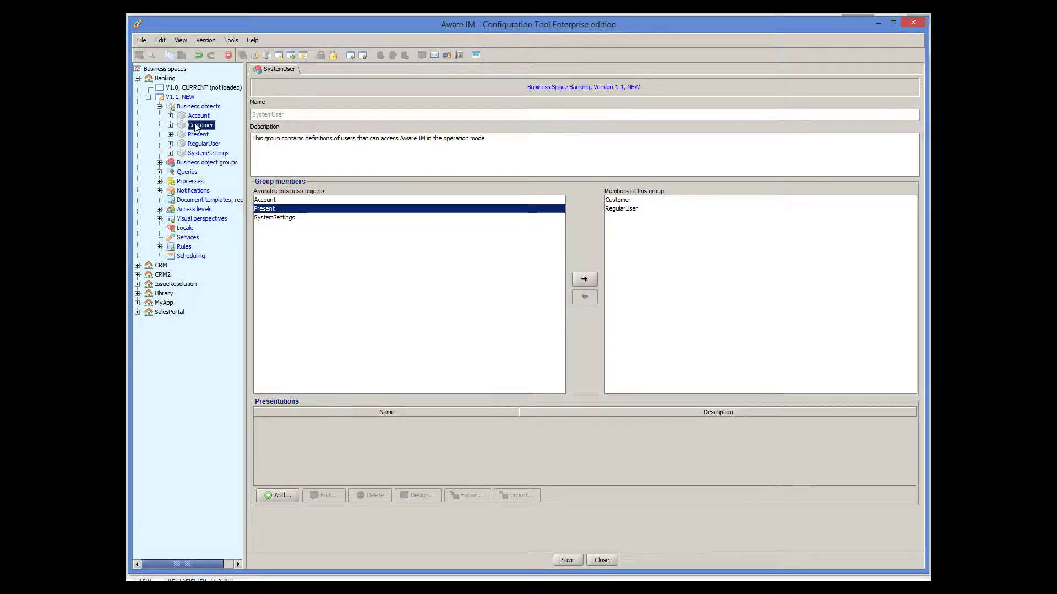
double_click(275, 142)
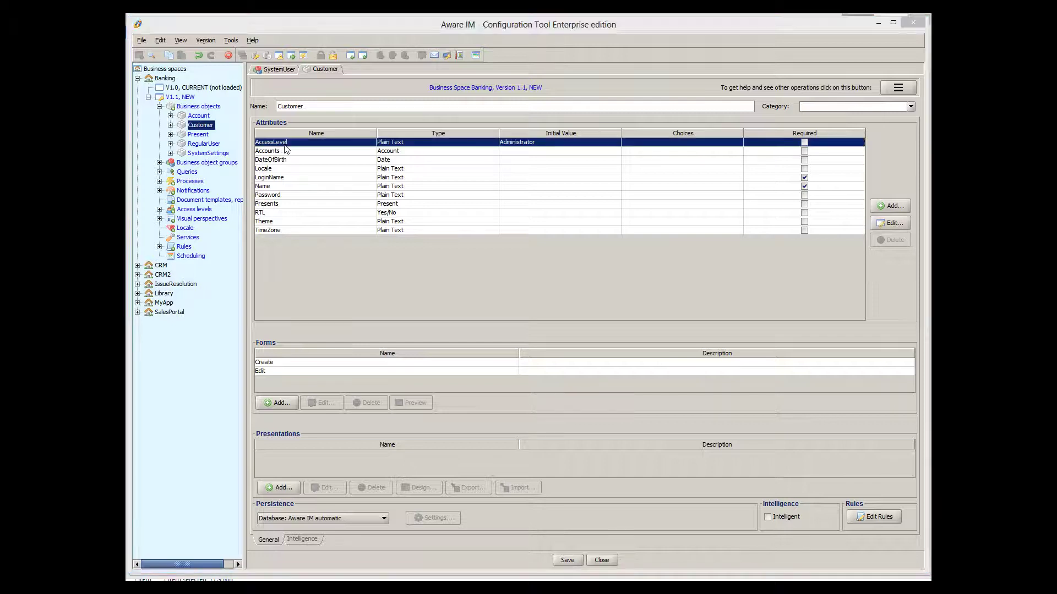
left_click_drag(615, 281, 552, 274)
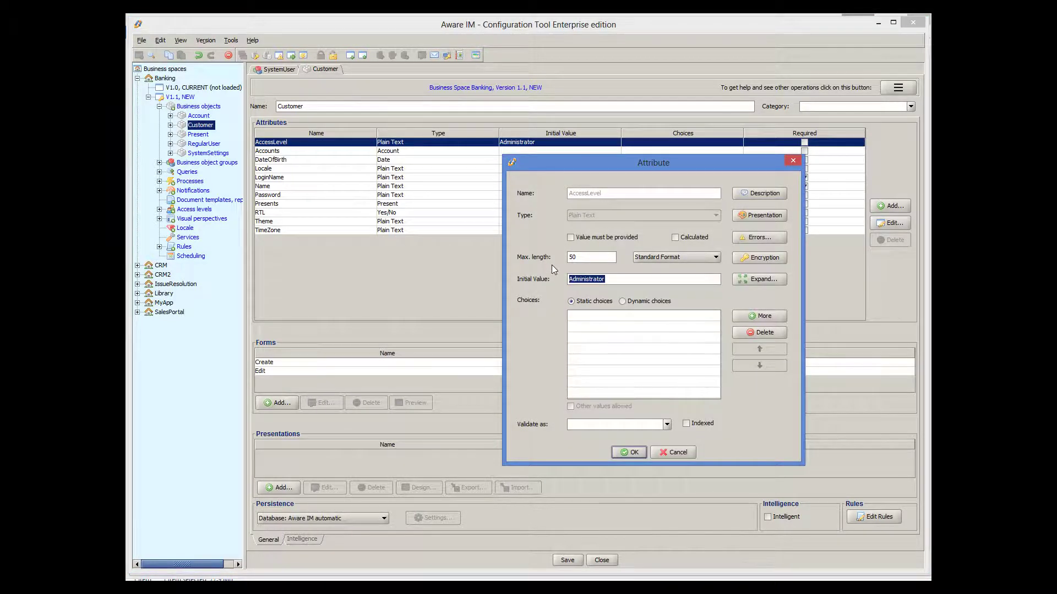
type("Customer")
left_click(634, 453)
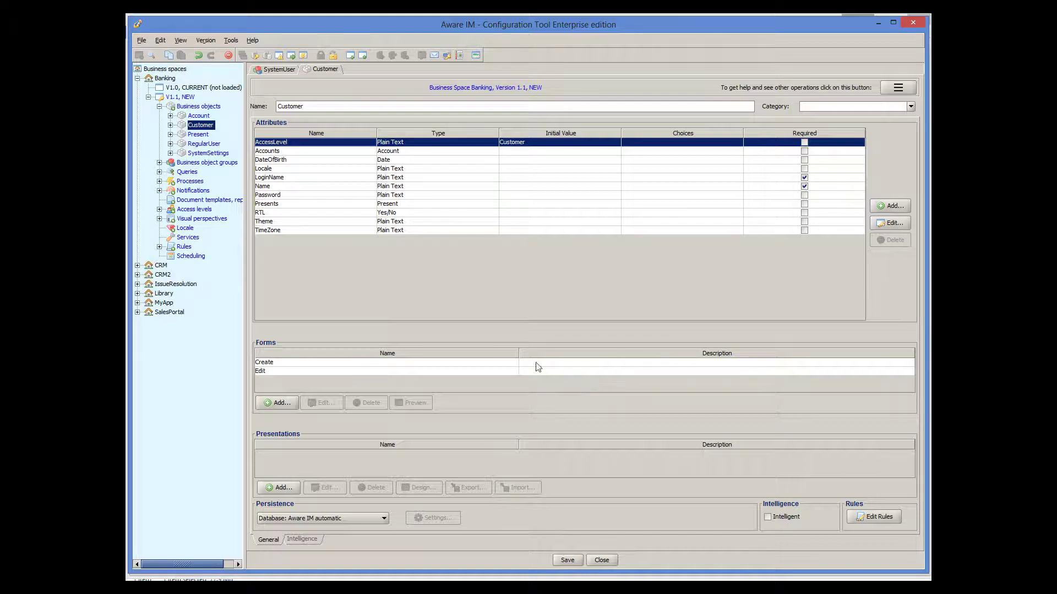
double_click(502, 364)
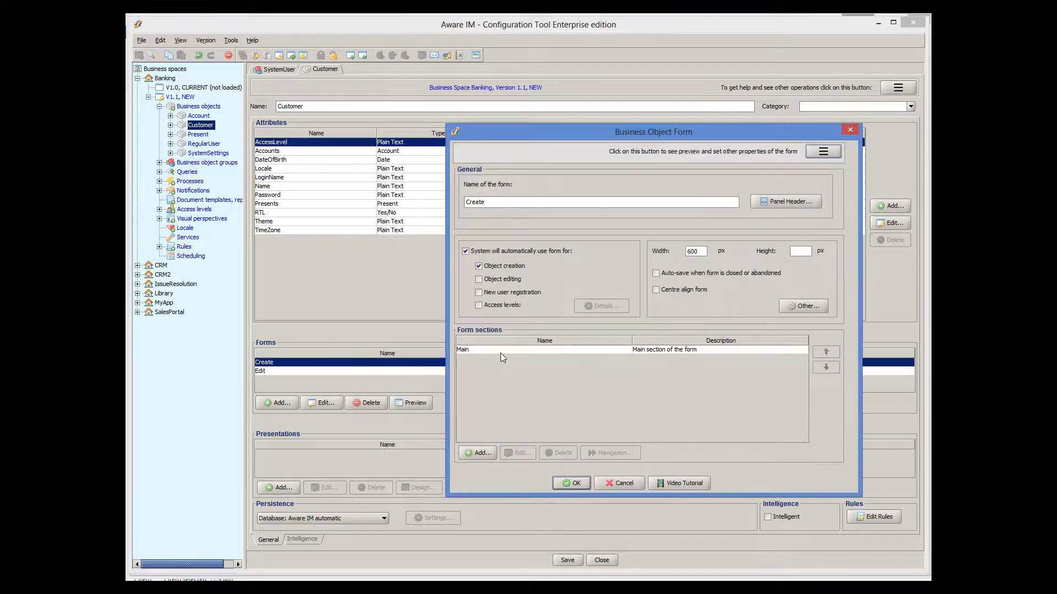
Step: Insert the LoginName and Password attributes into the Create form's Main section
double_click(501, 352)
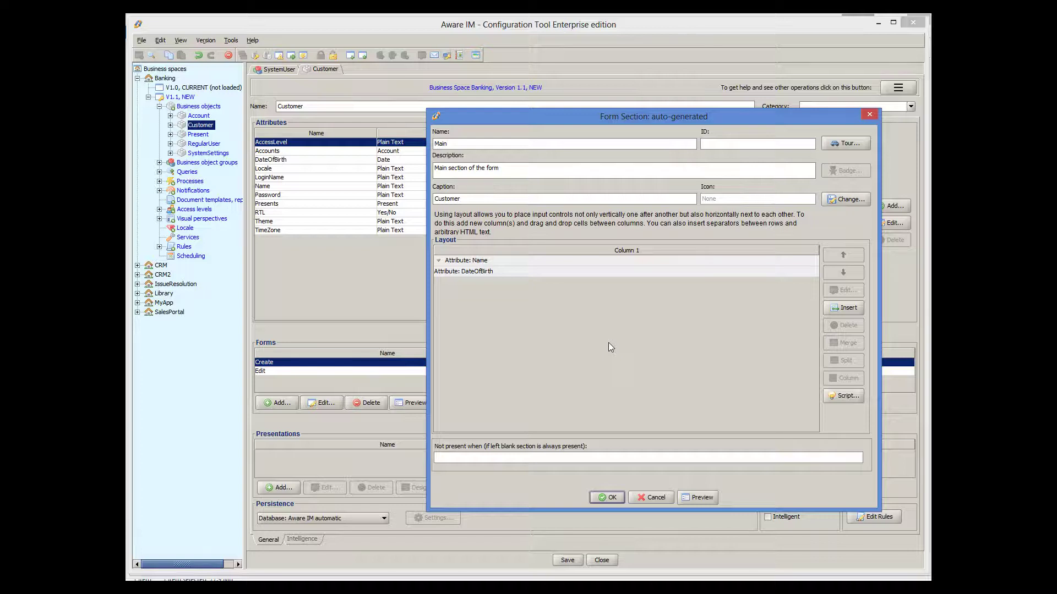
left_click(843, 307)
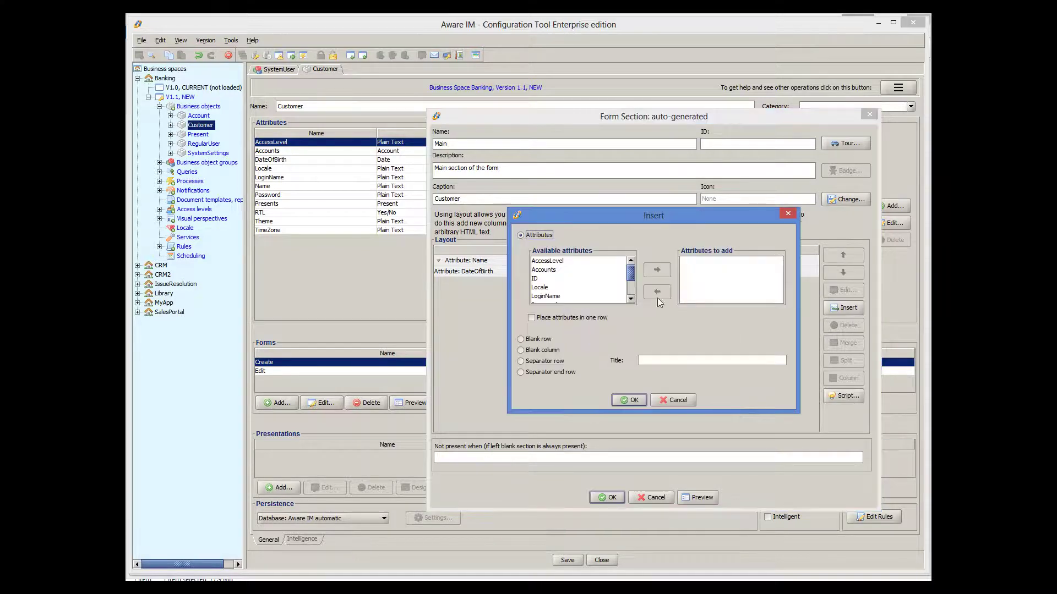
scroll(592, 289, "down", 1)
left_click(557, 270)
left_click(656, 269)
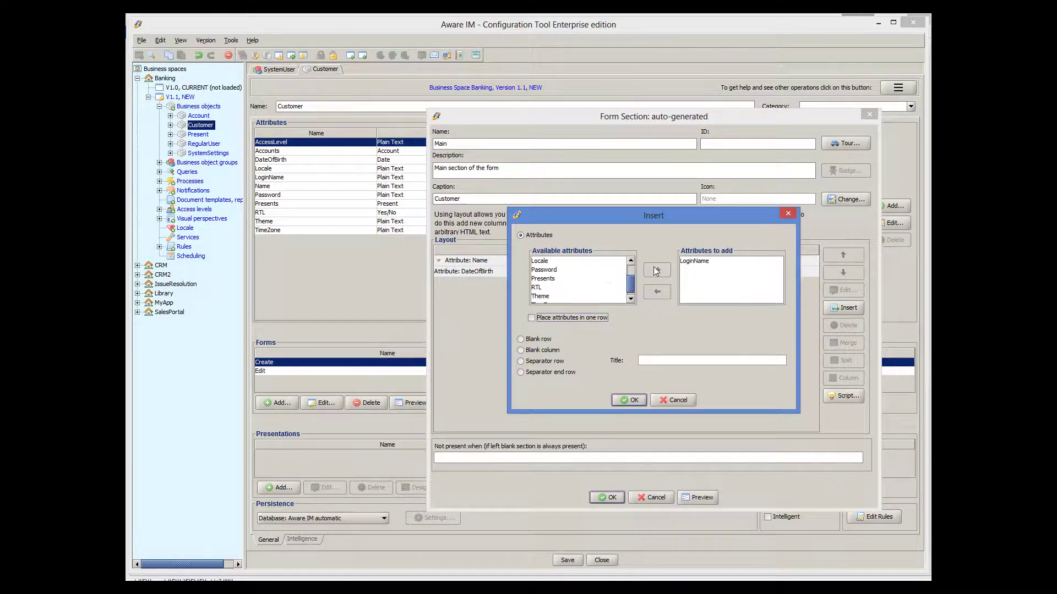
left_click(557, 271)
left_click(656, 270)
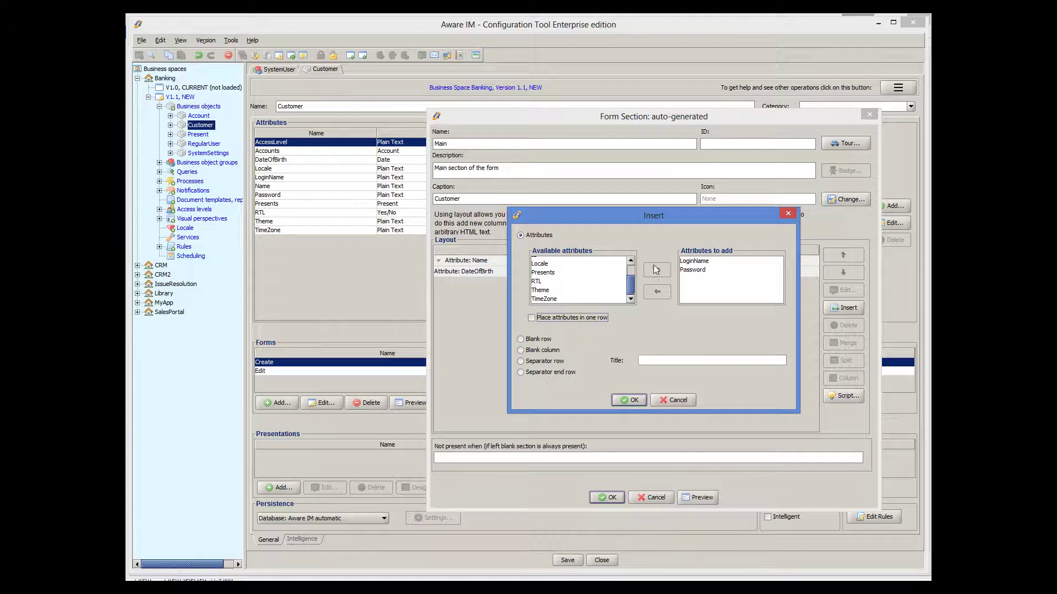
left_click(631, 399)
left_click(606, 496)
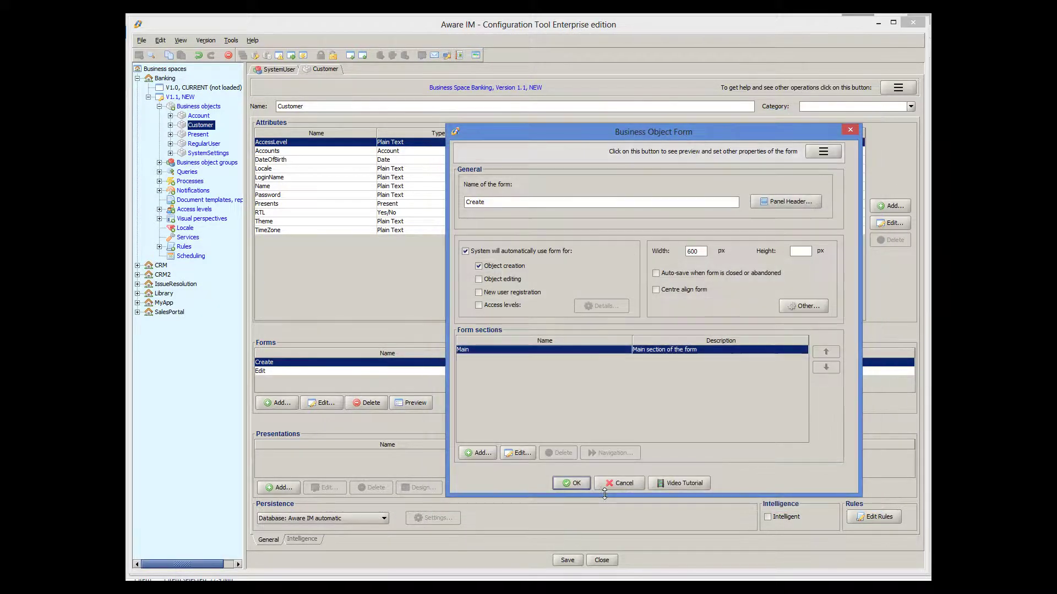
Step: Close the form dialog and log in to Banking as administrator with testing mode on
left_click(580, 483)
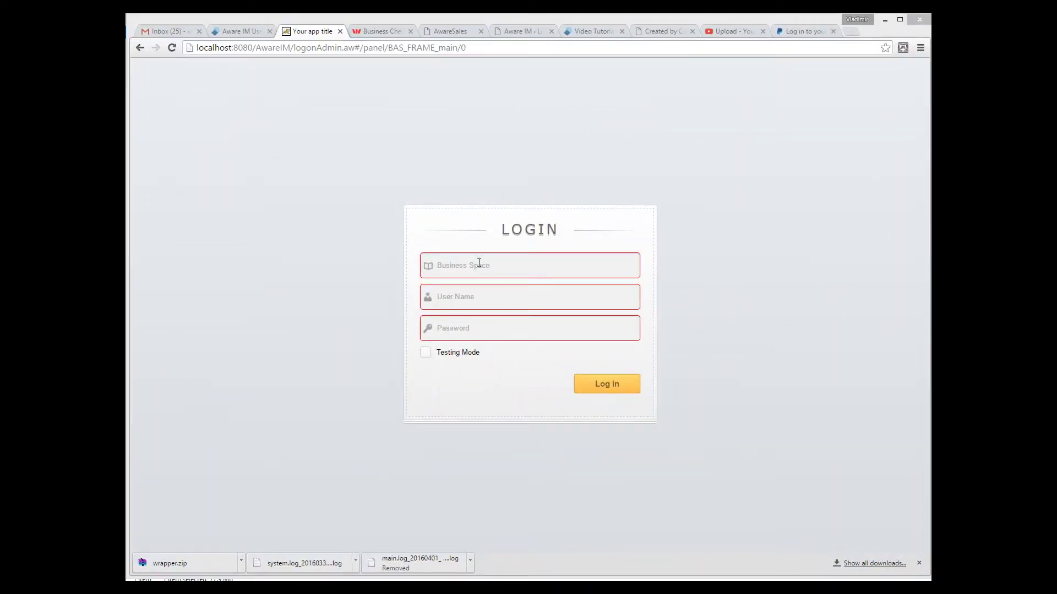
left_click(478, 265)
type("Banking")
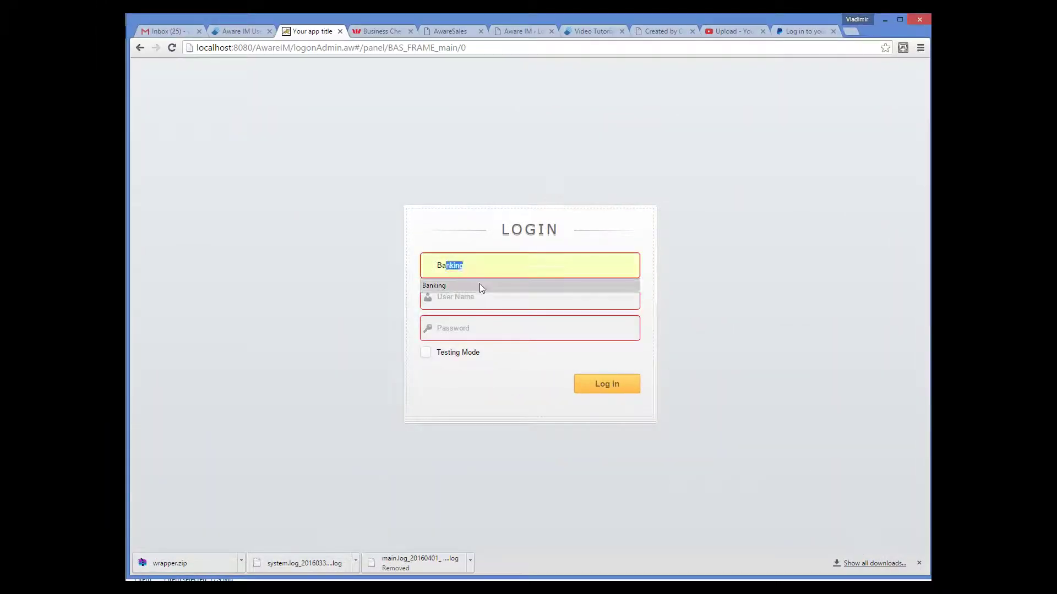
left_click(479, 285)
left_click(465, 297)
type("admin")
left_click(469, 335)
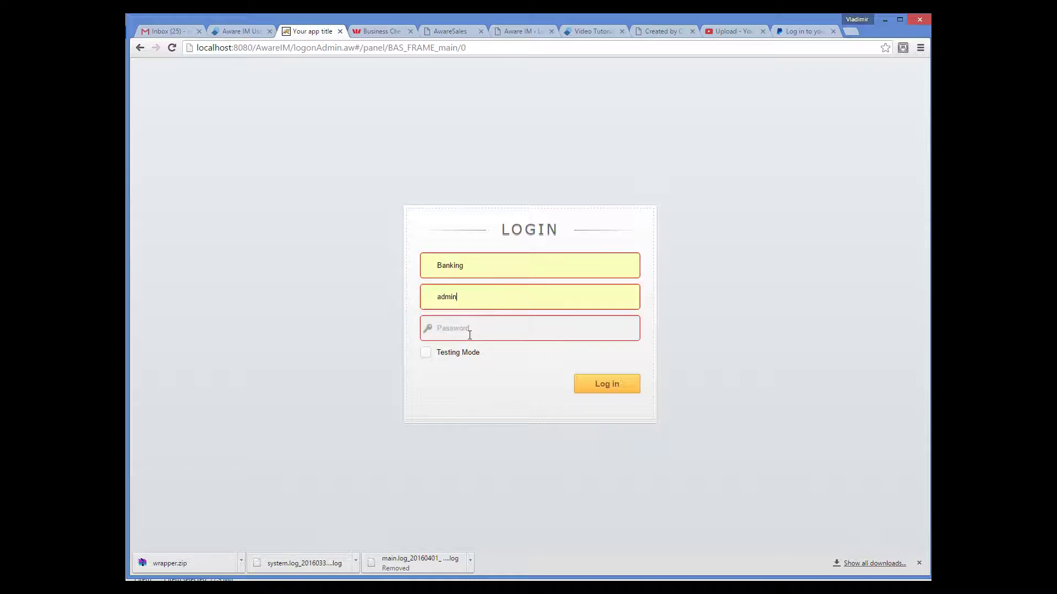
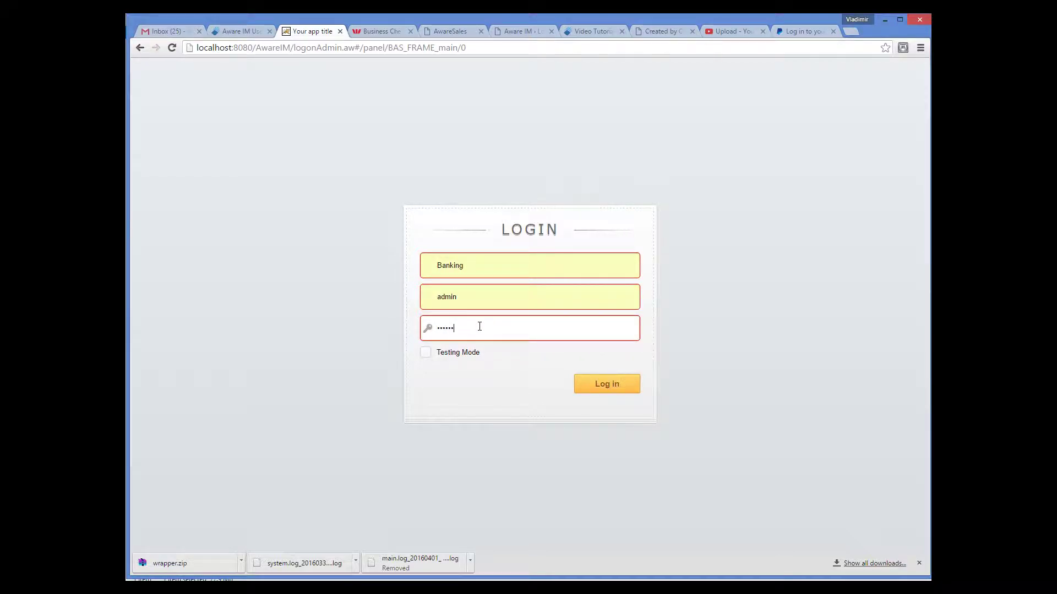
left_click(429, 353)
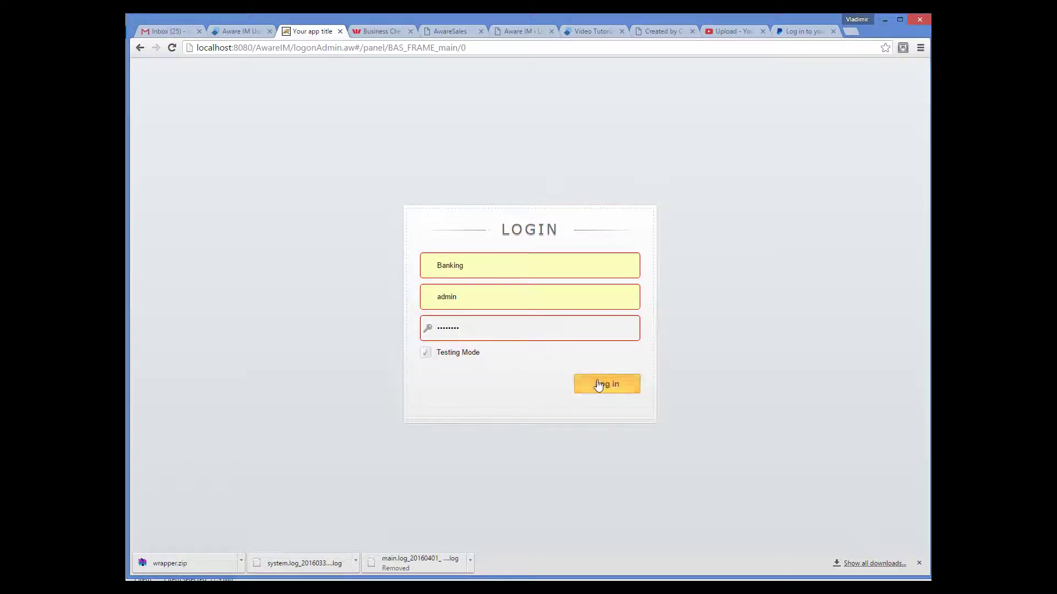
left_click(598, 386)
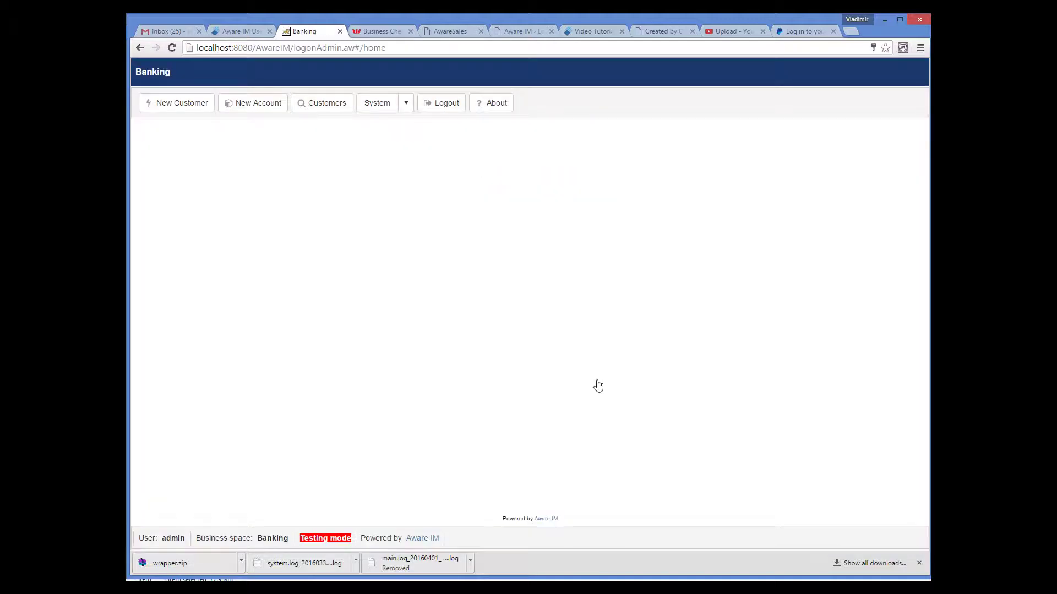
Step: Create a customer with the person's full name, a login name and a confirmed password
left_click(202, 108)
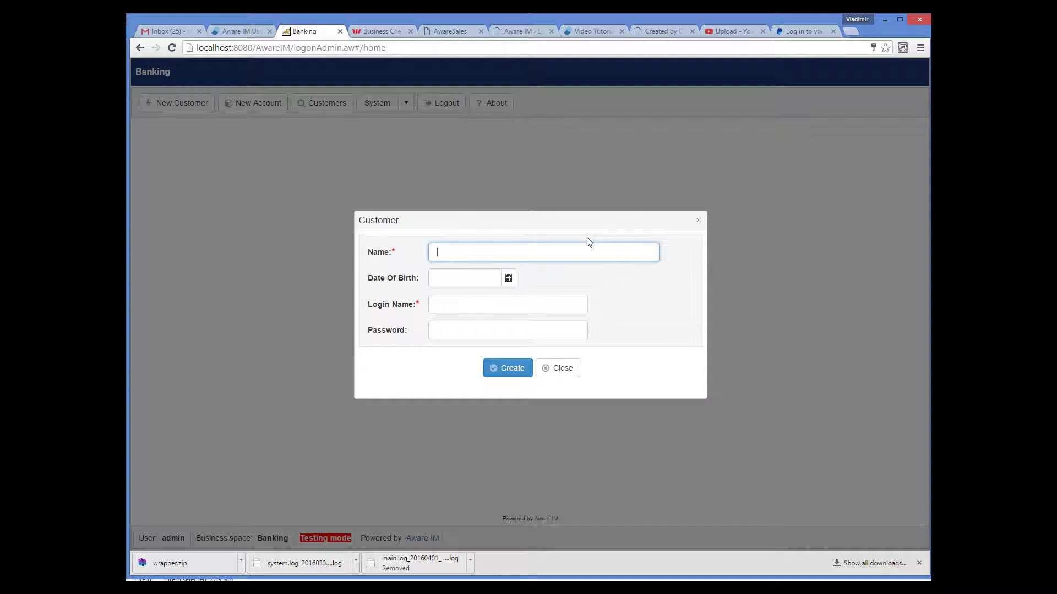
left_click(457, 303)
type("m")
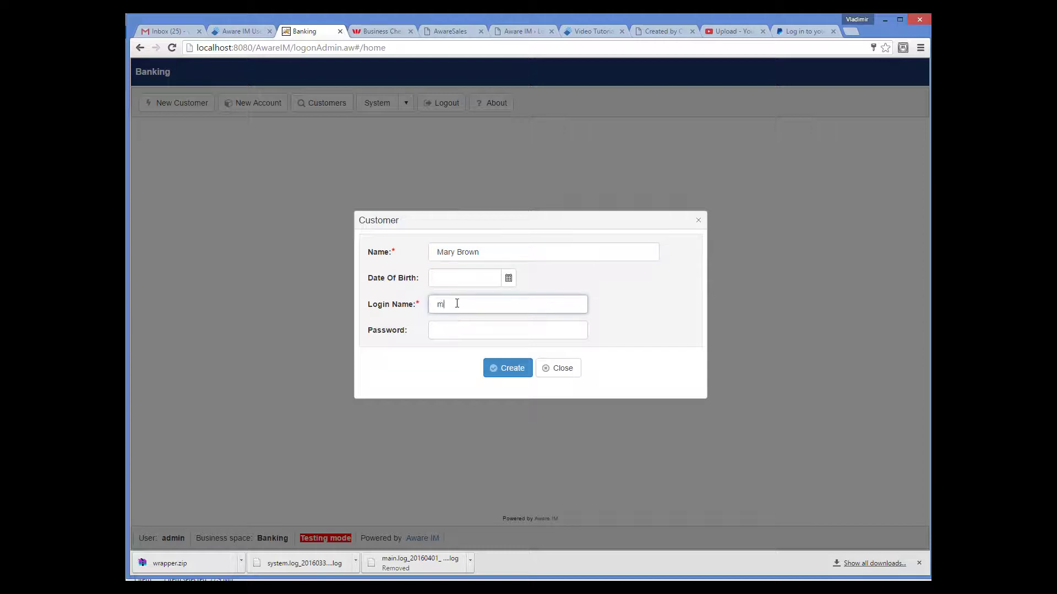
type("ary")
key("Tab")
type("m")
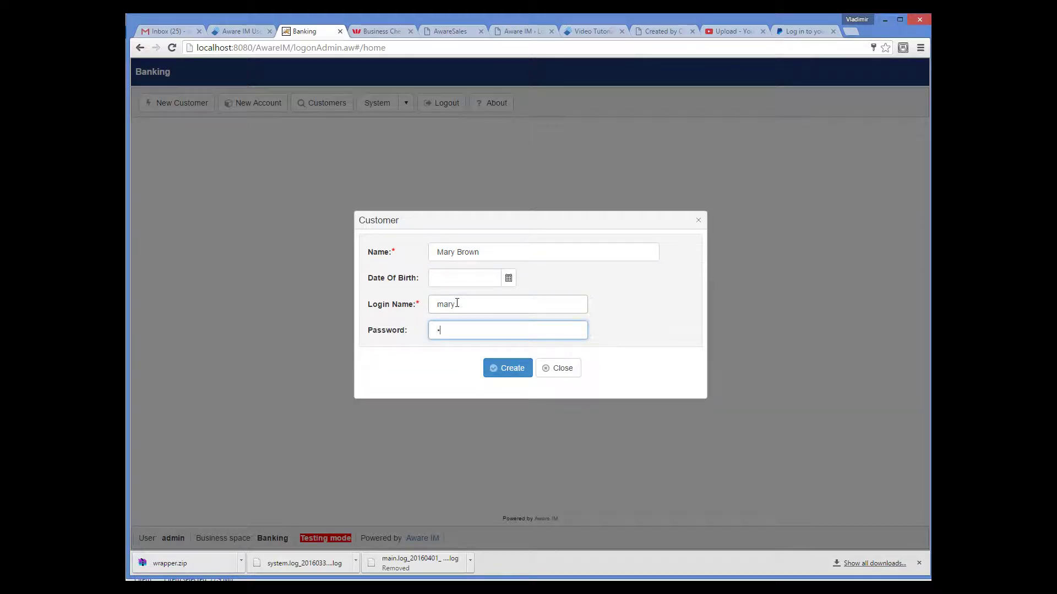
type("ary")
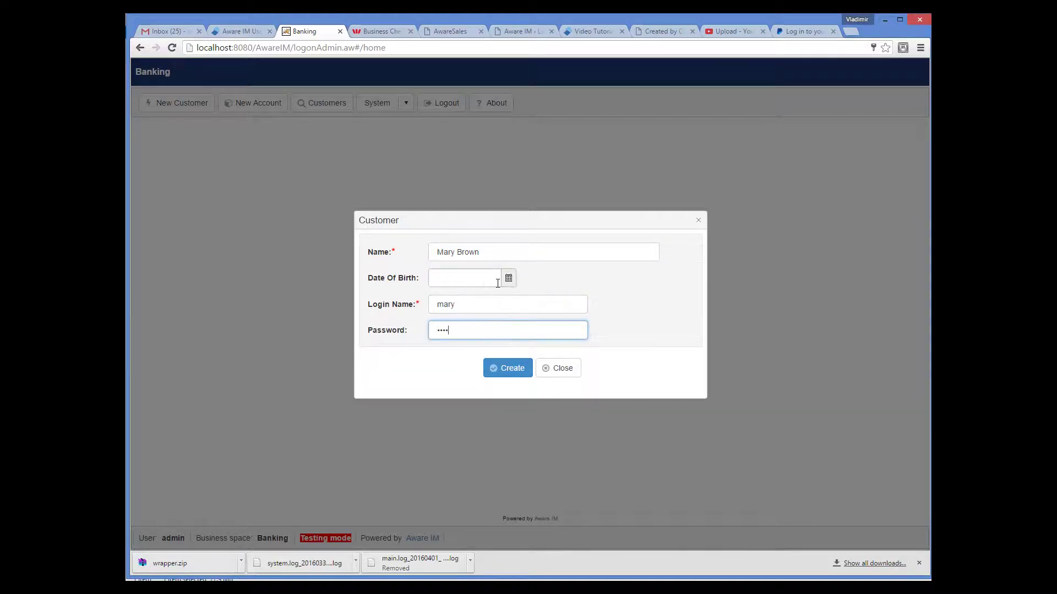
left_click(507, 367)
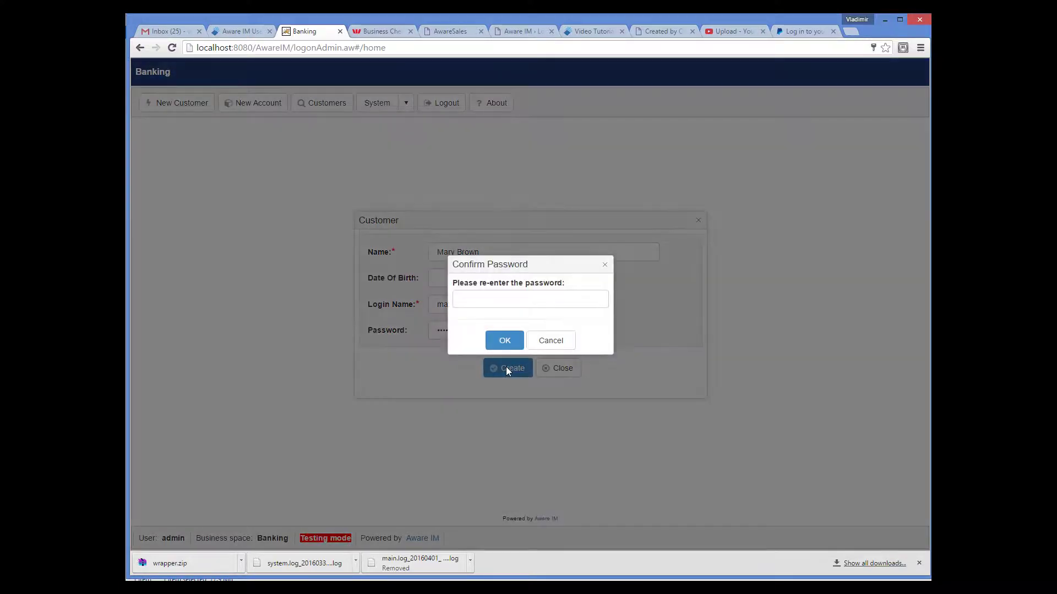
left_click(500, 299)
type("••")
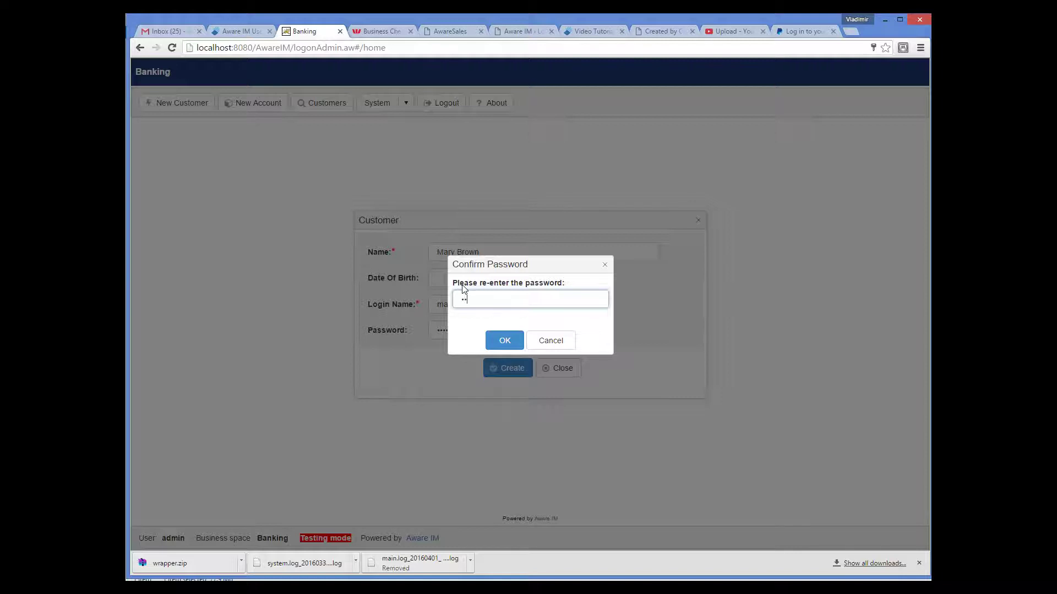
type("••")
left_click(500, 342)
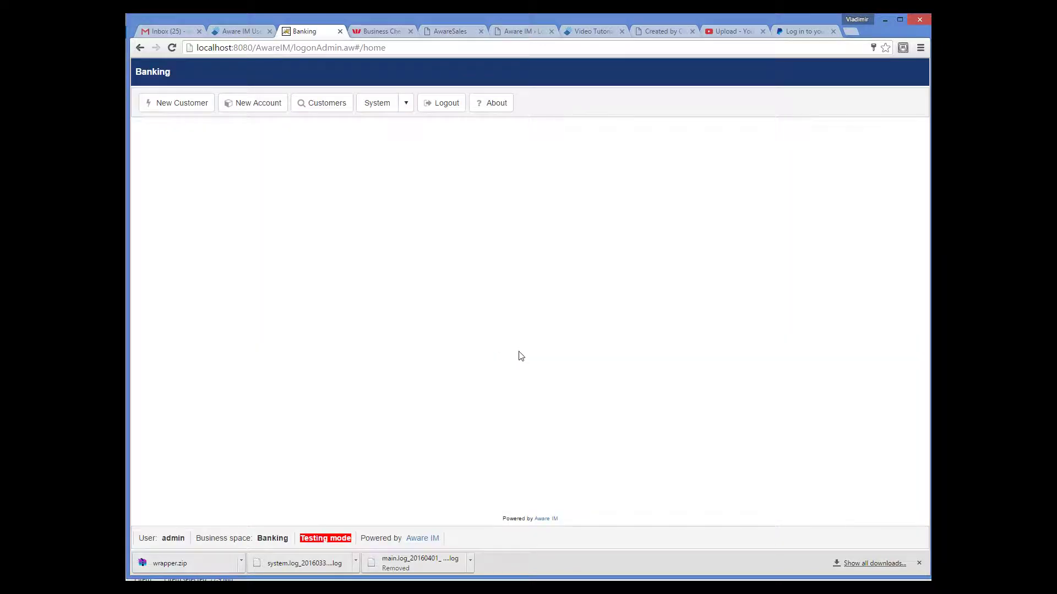
Step: Log out and sign in to Banking with the new customer's login name and password, testing mode on
left_click(447, 109)
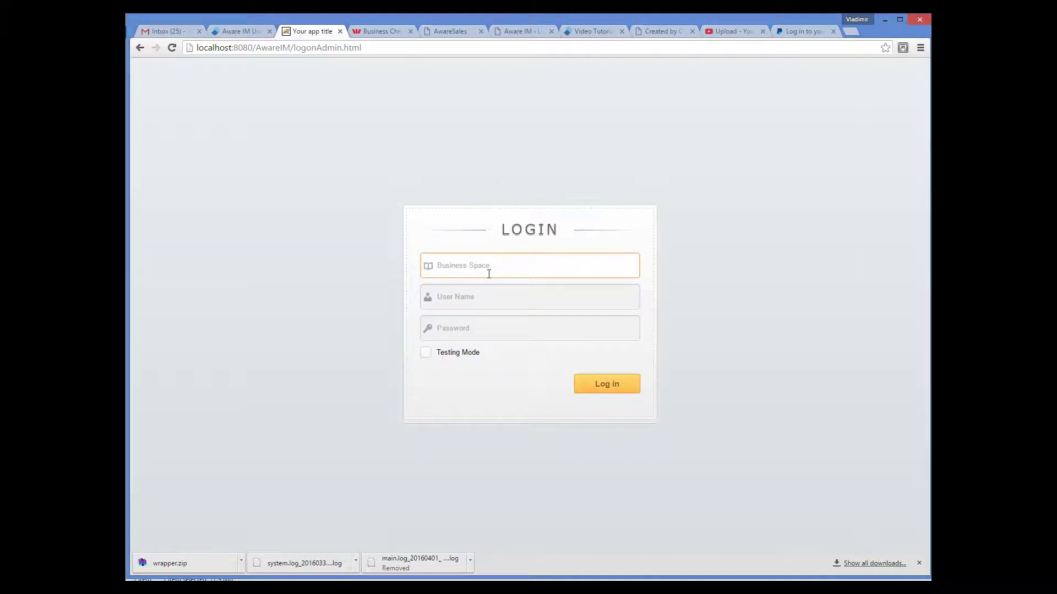
type("Banking")
left_click(472, 283)
left_click(472, 295)
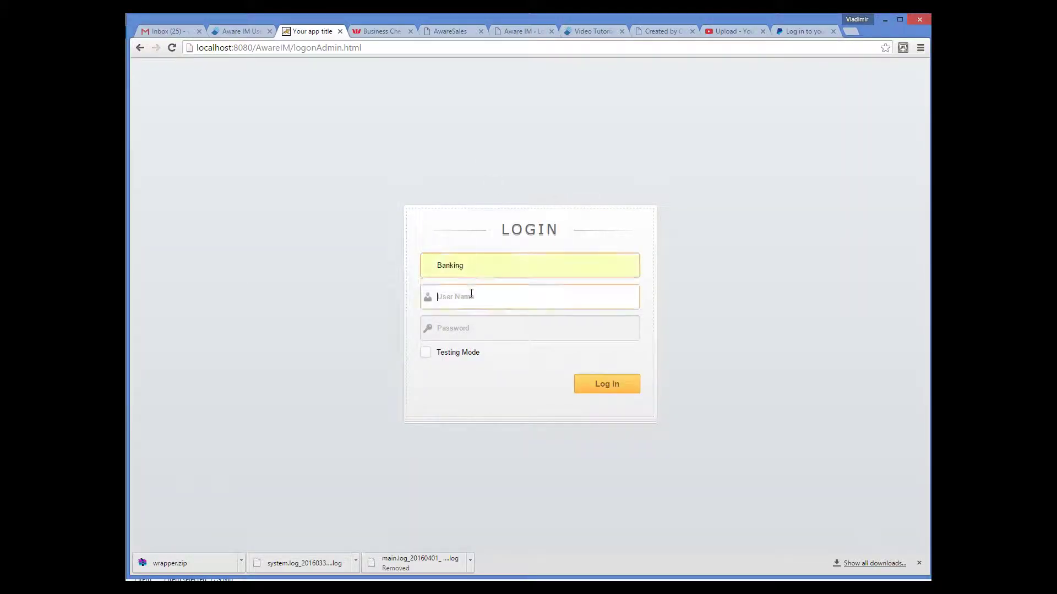
key("Tab")
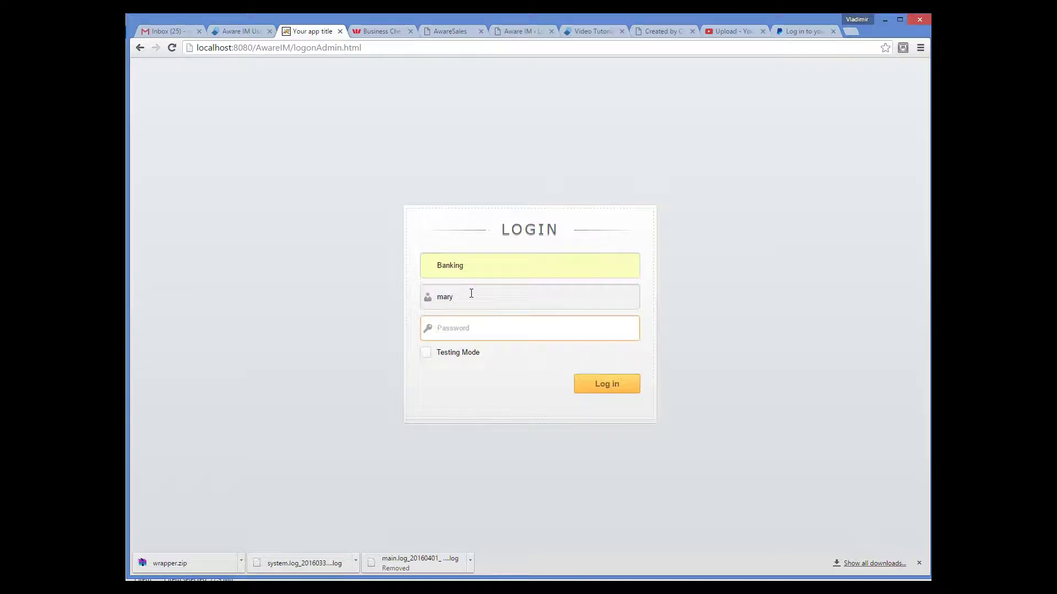
left_click(427, 353)
left_click(601, 384)
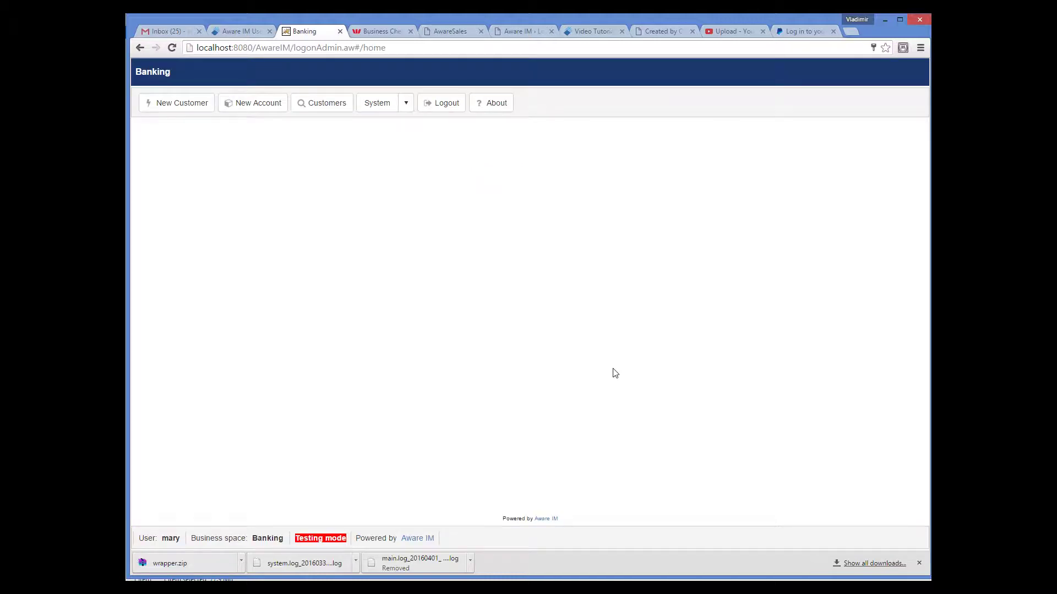
Step: Open the New Account form as the customer to test it
left_click(259, 106)
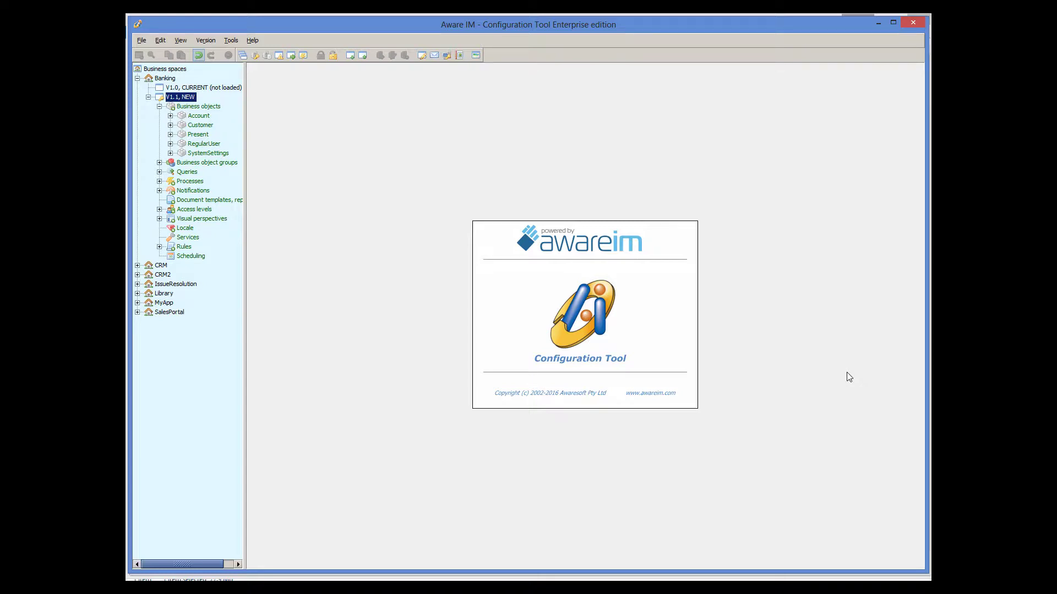
Step: Select the Customer business object in the tree and bring up its context menu
key("Down")
key("Down")
key("Down")
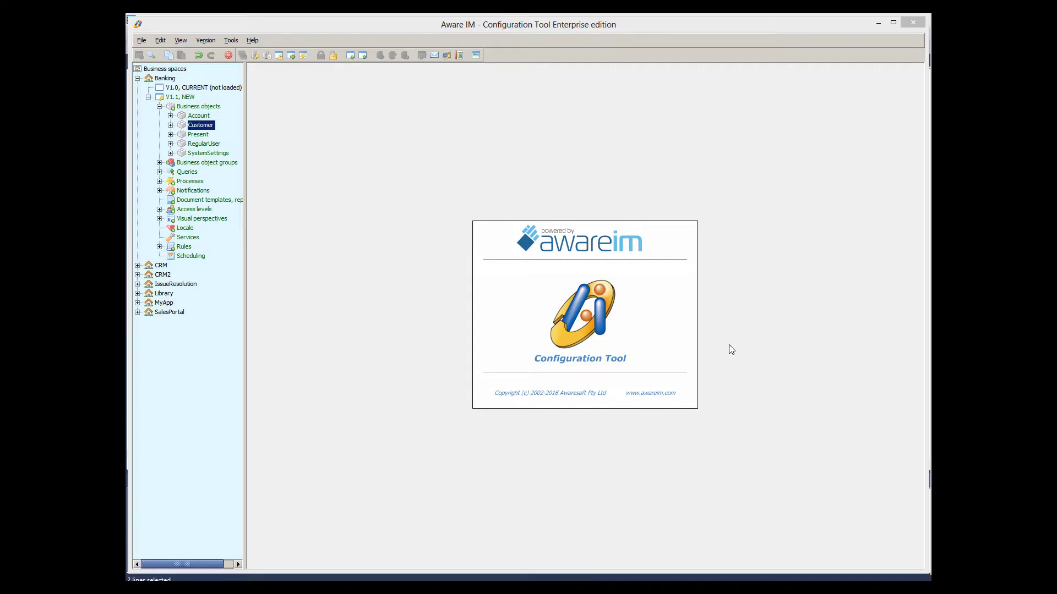
right_click(211, 127)
Step: Add the textual Customer rule 'Do not allow changing other customers': IF Customer <> LoggedInCustomer THEN PROTECT Customer FROM Customer
left_click(231, 180)
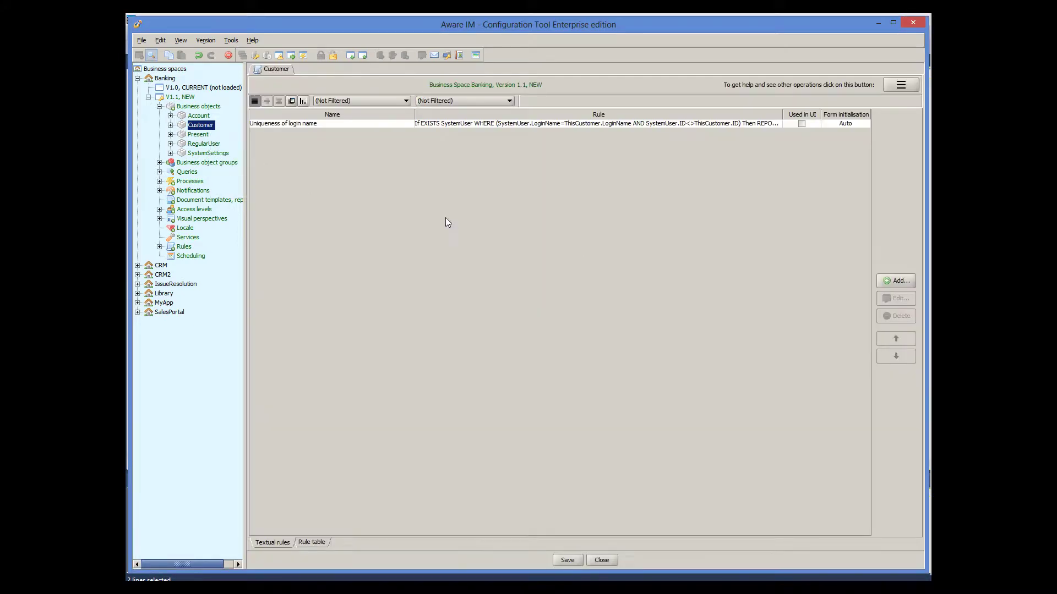
left_click(896, 281)
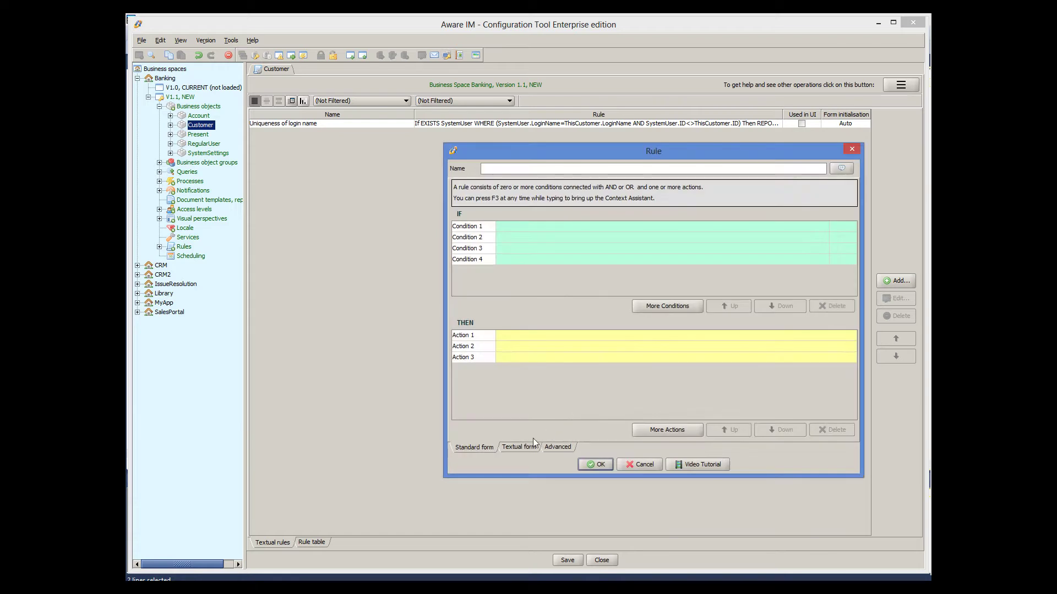
left_click(523, 446)
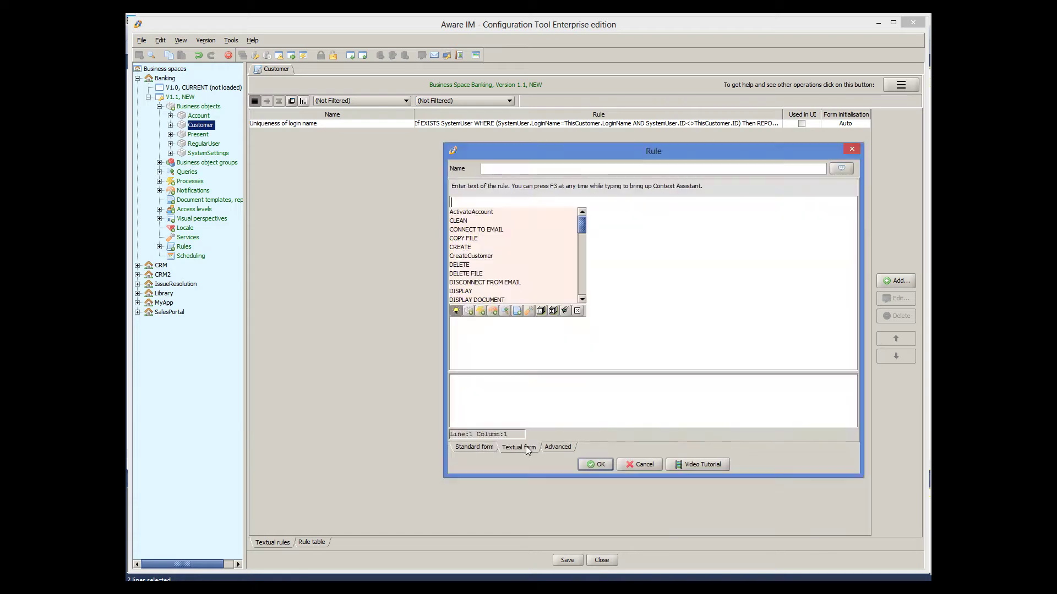
left_click(577, 310)
type("IF Customer <> LoggedInCustomer THEN    PROTECT Customer FROM Customer")
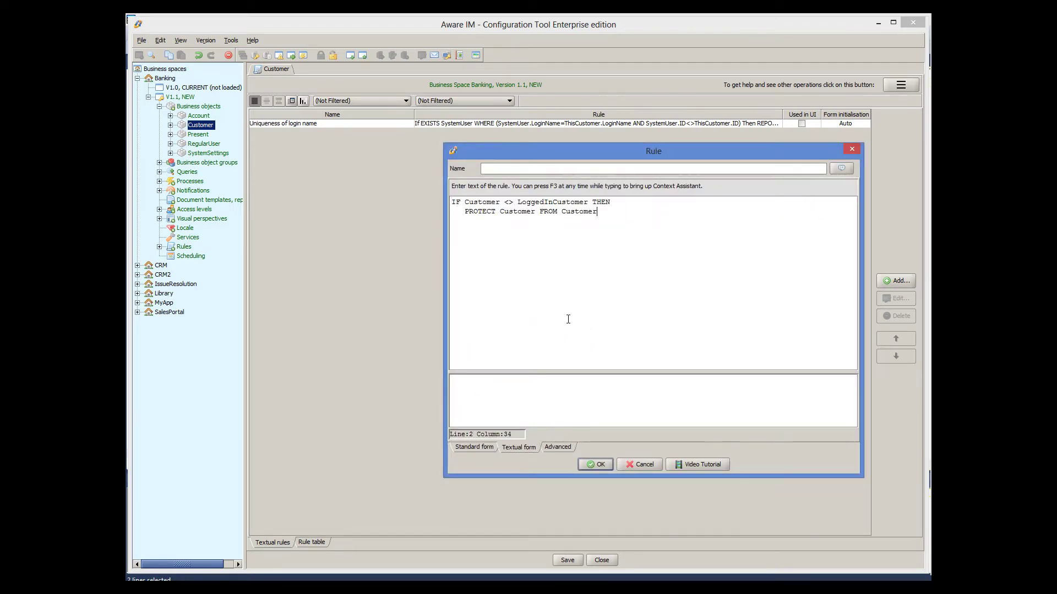
left_click(526, 168)
type("Do not allow changing other customers")
left_click(540, 245)
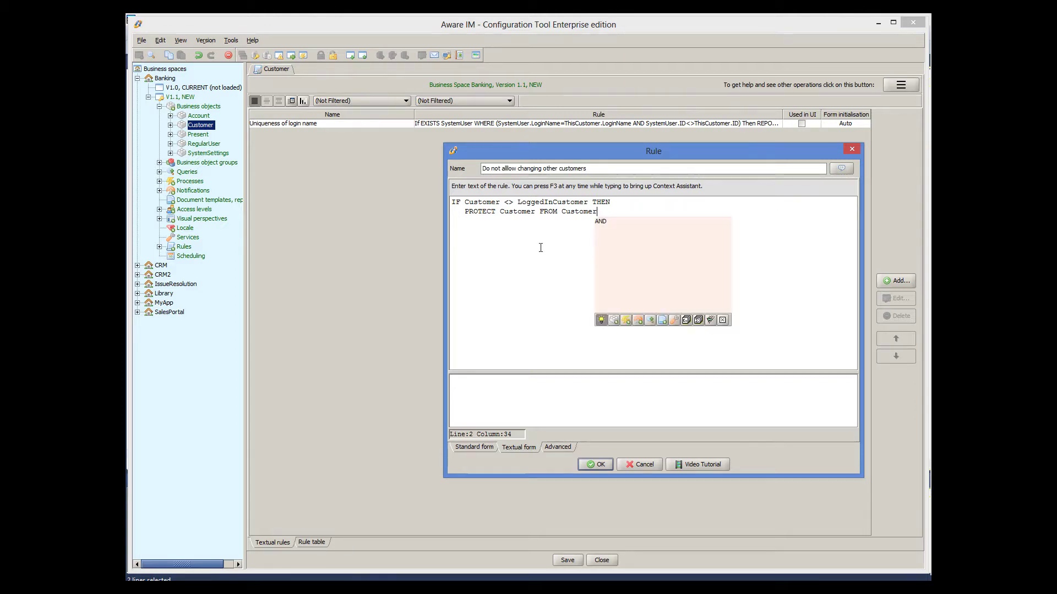
left_click(722, 321)
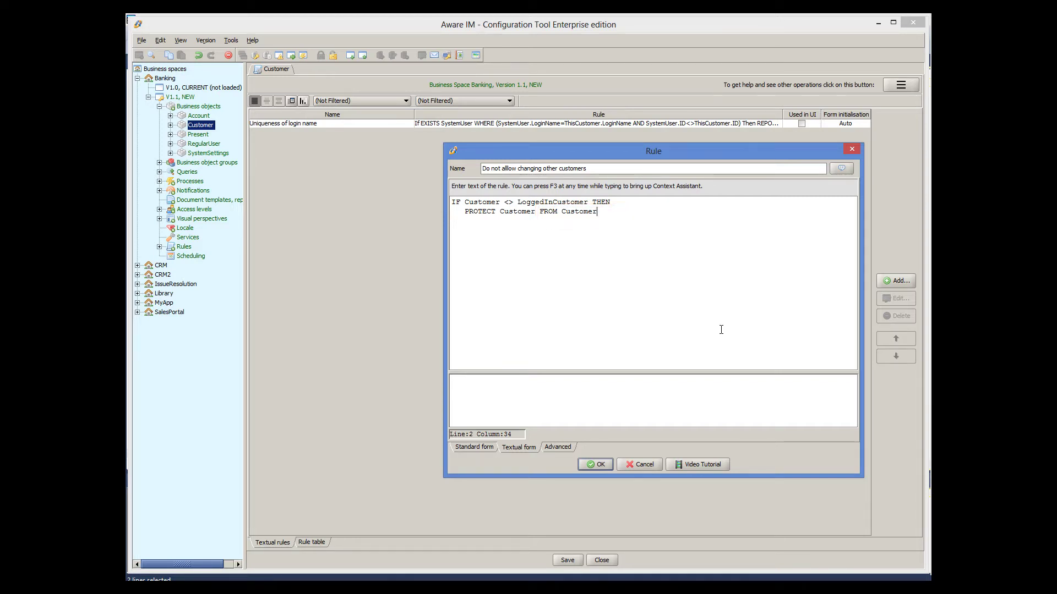
left_click(596, 465)
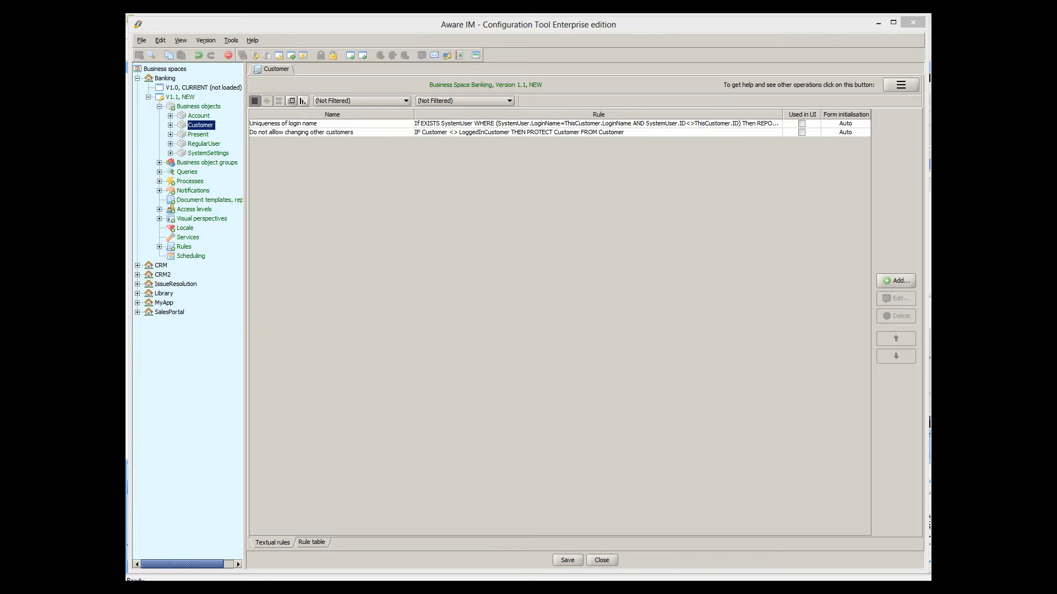
Step: Add a Customer rule 'Do not allow seeing customers from other regions' that READ PROTECTs by Customer.Region
left_click(908, 284)
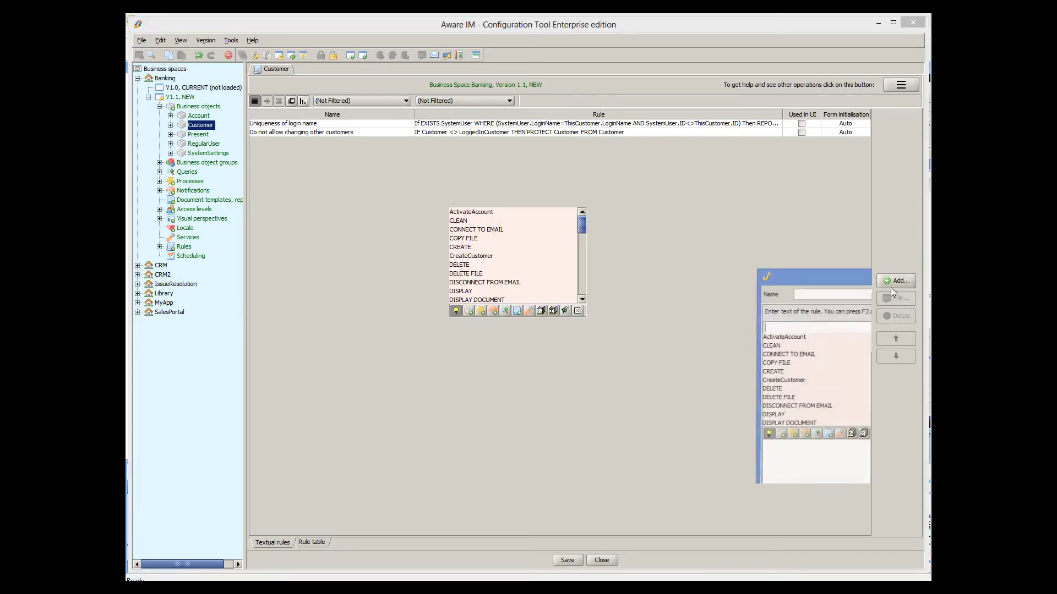
left_click(576, 311)
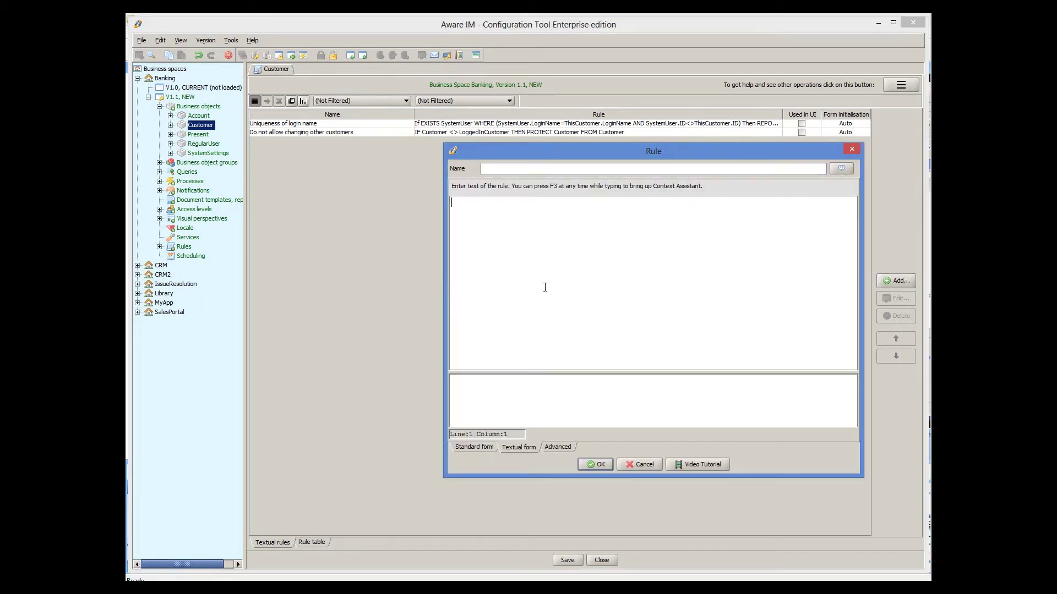
type("IF Customer<>LoggedInCustomer AND Customer.Region <> LoggedInCustomer.Region THEN   READ PROTECT Customer FROM Customer")
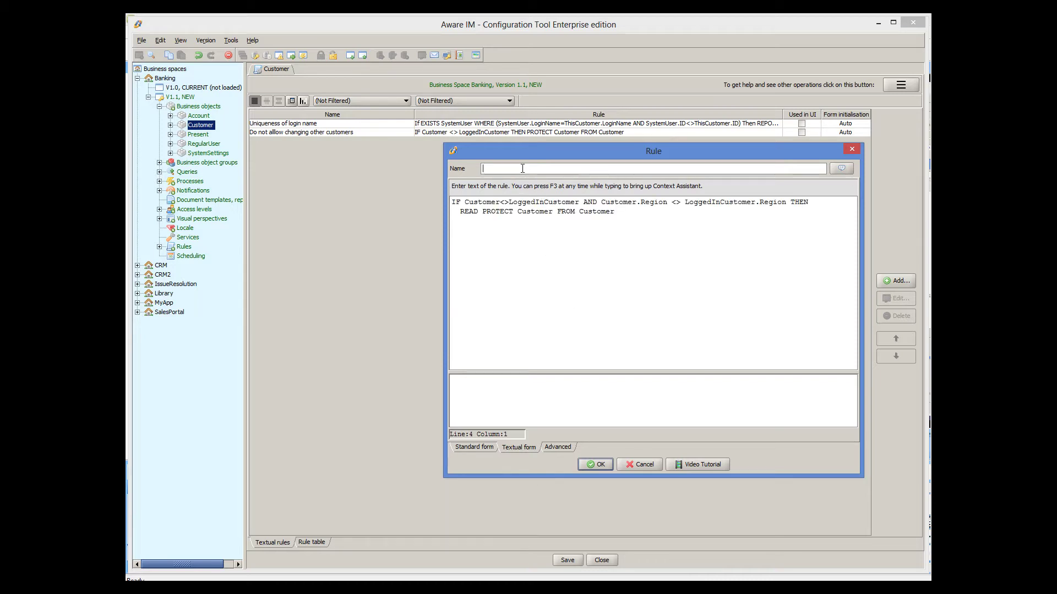
type("Do not allow seeing customers from other regions")
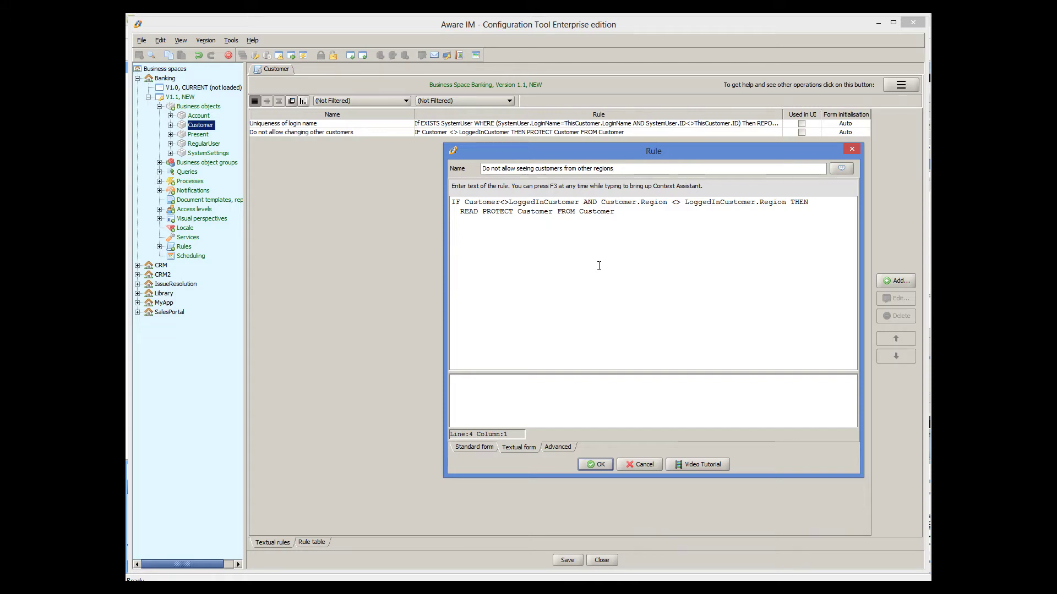
left_click(599, 463)
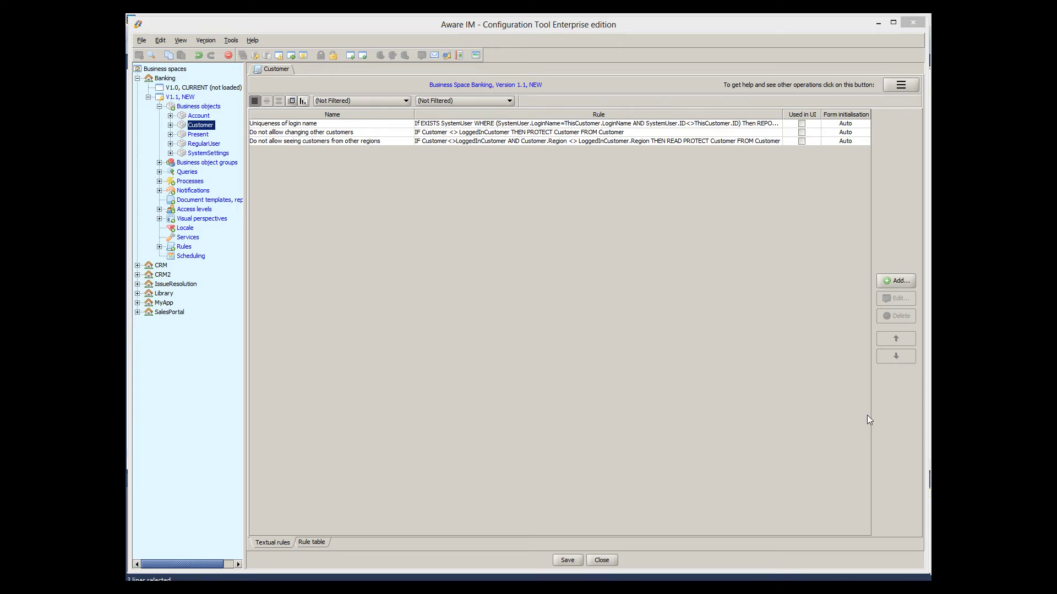
Step: Add the Account rule 'Do not allow seeing other people's balances' read-protecting Account.Balance, then save
right_click(204, 117)
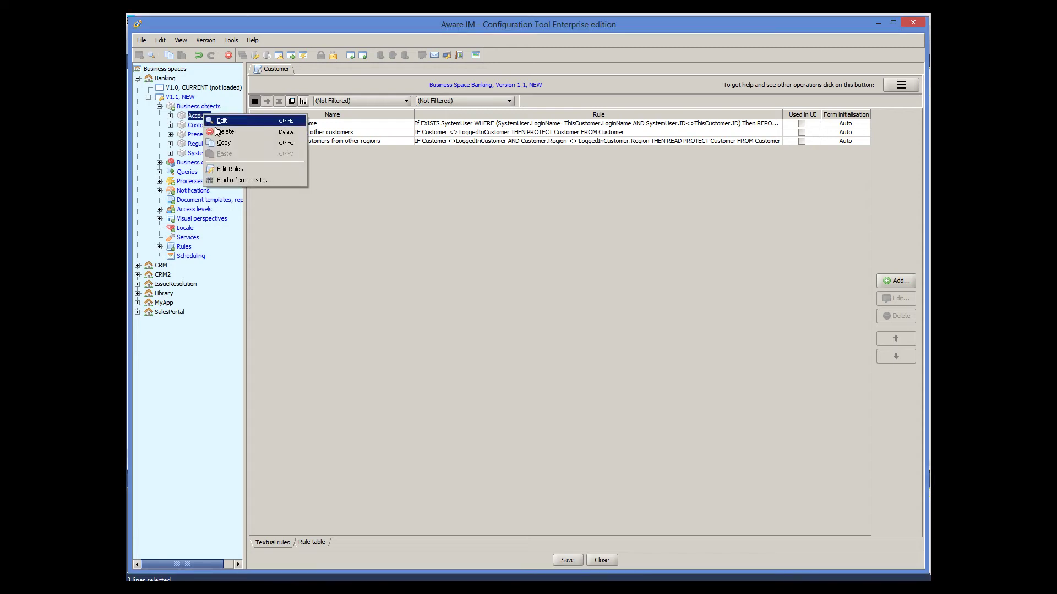
left_click(229, 169)
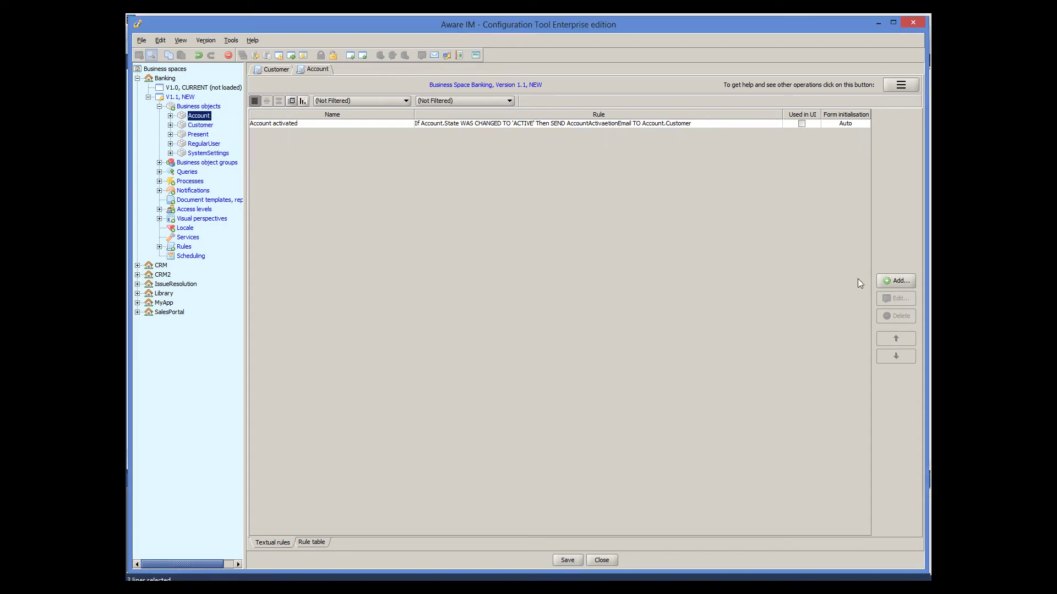
left_click(897, 281)
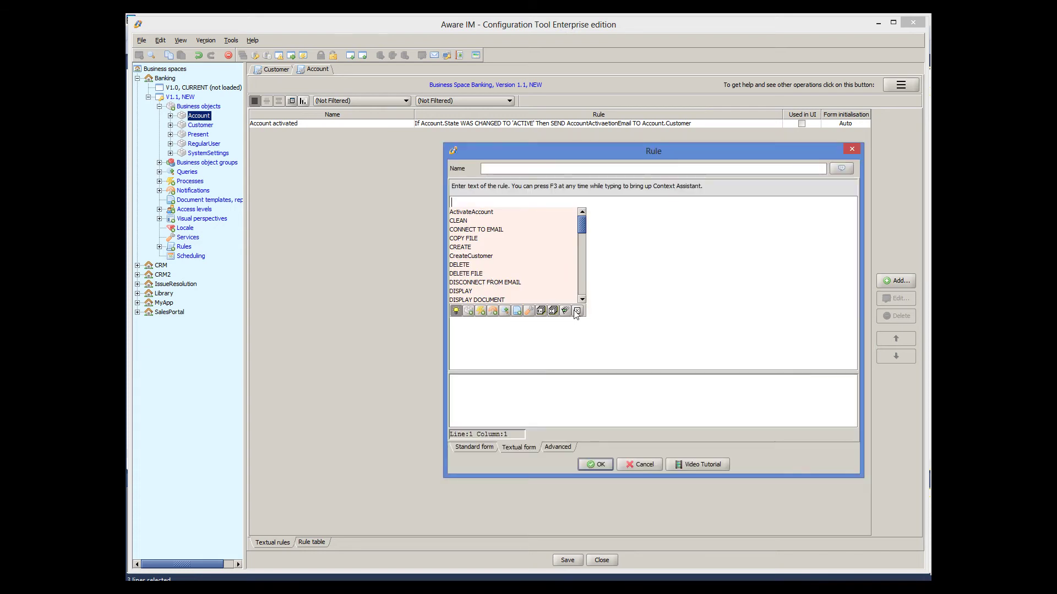
type("IF Account.Customer <> LoggedInCustomer Then   READ PROTECT Account.Balance FROM Customer")
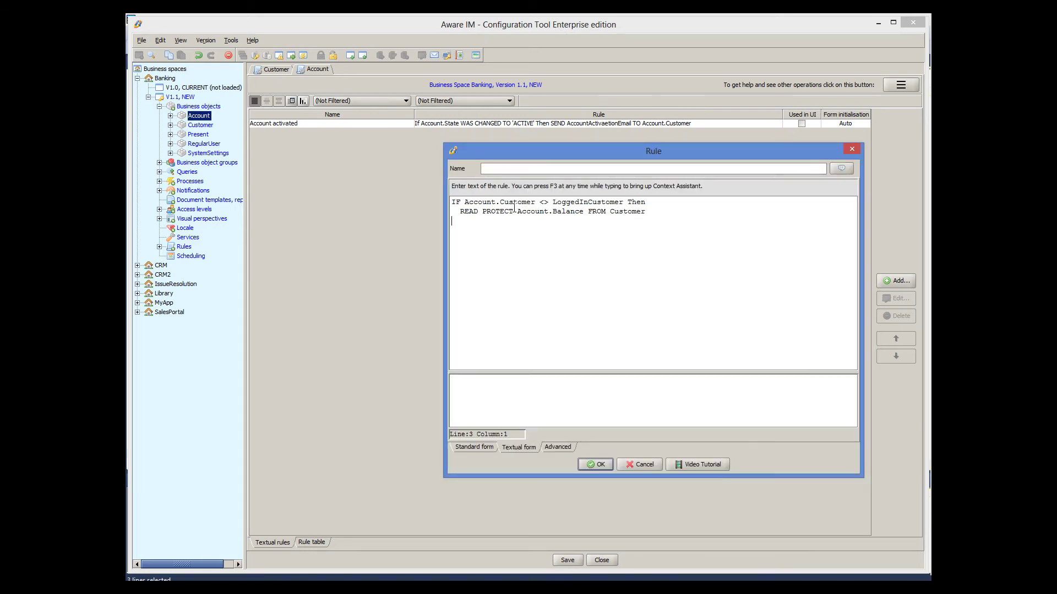
left_click(497, 169)
type("Do not allow seeing other people's balances")
left_click(596, 463)
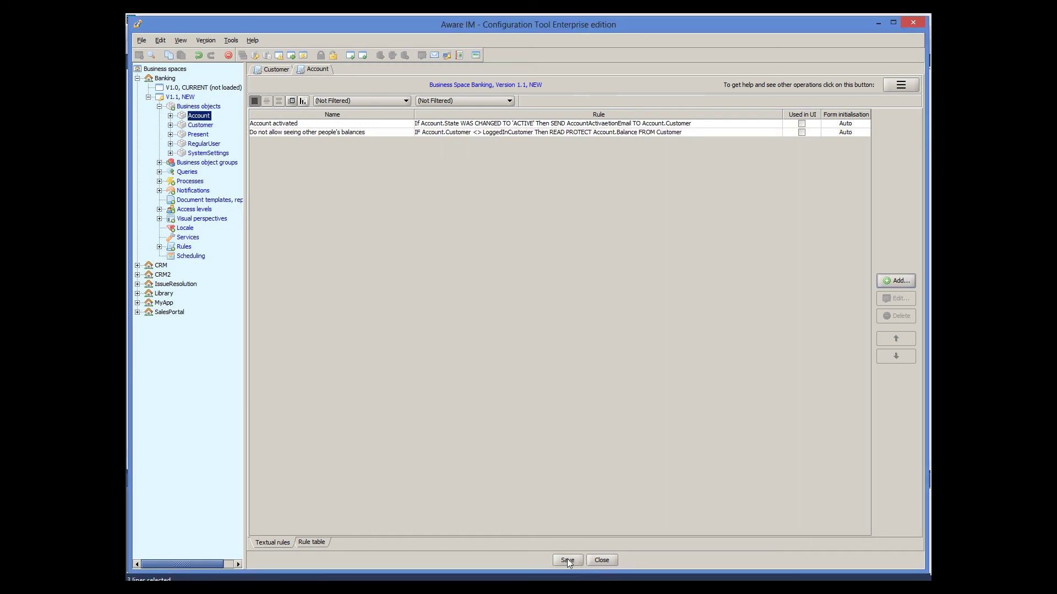
left_click(567, 560)
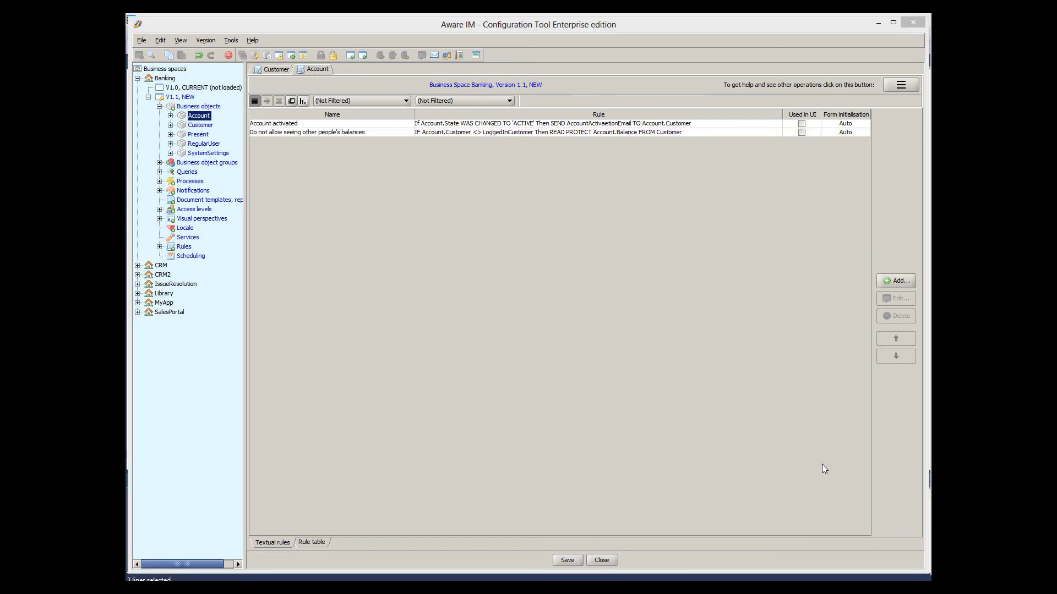